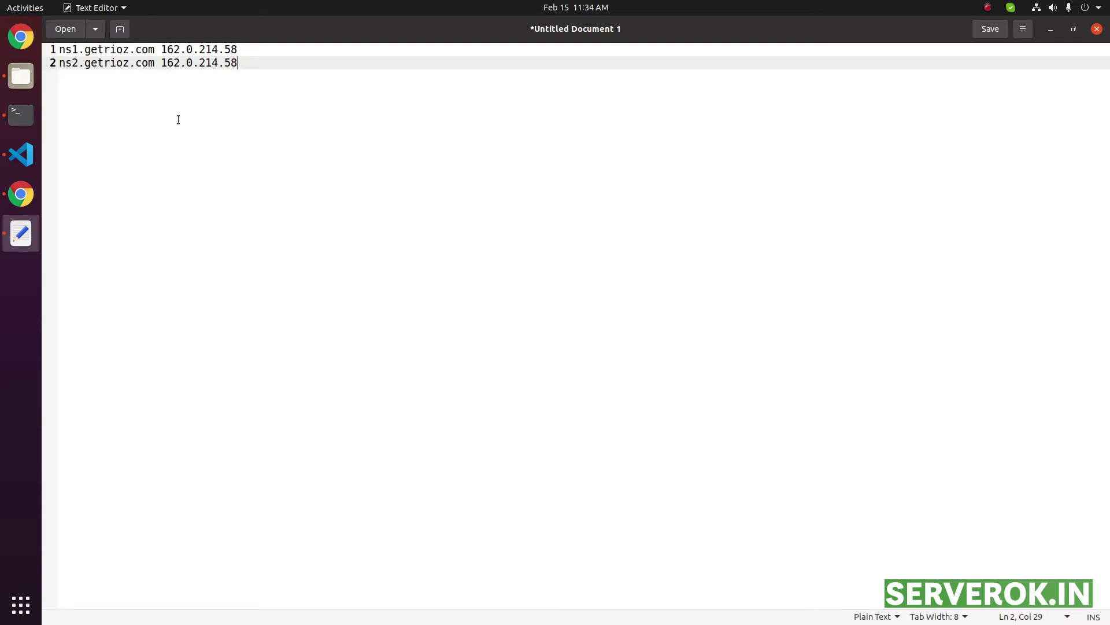
# Split ns1's IP 162.0.214.58 onto its own line below a blank line in the note
pyautogui.click(156, 51)
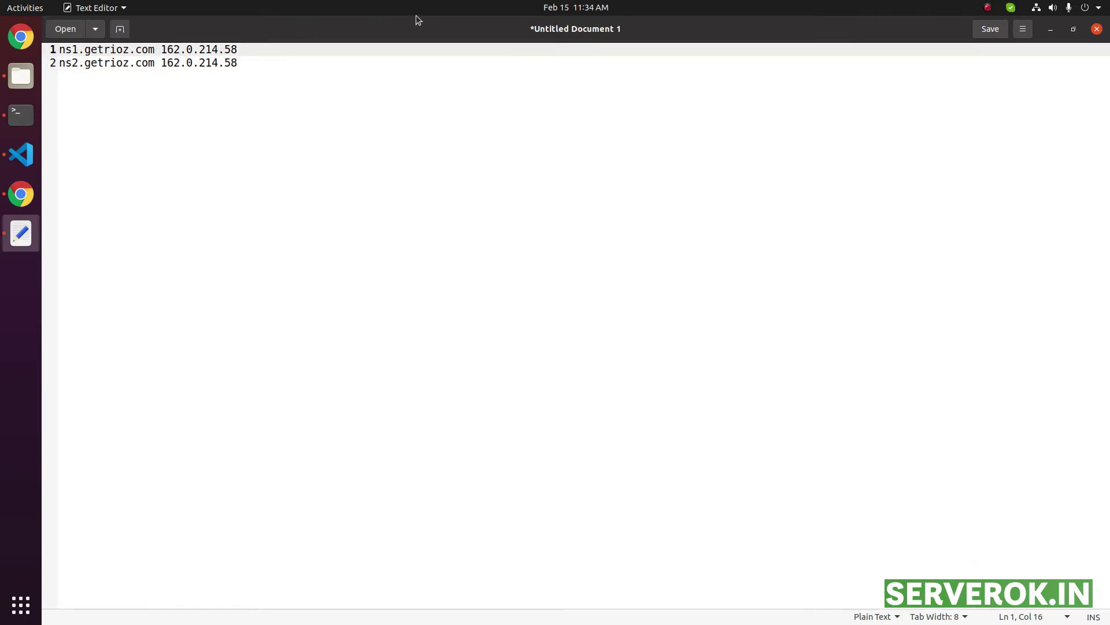
pyautogui.press('Return')
pyautogui.press('Return')
pyautogui.press('BackSpace')
pyautogui.press('Delete')
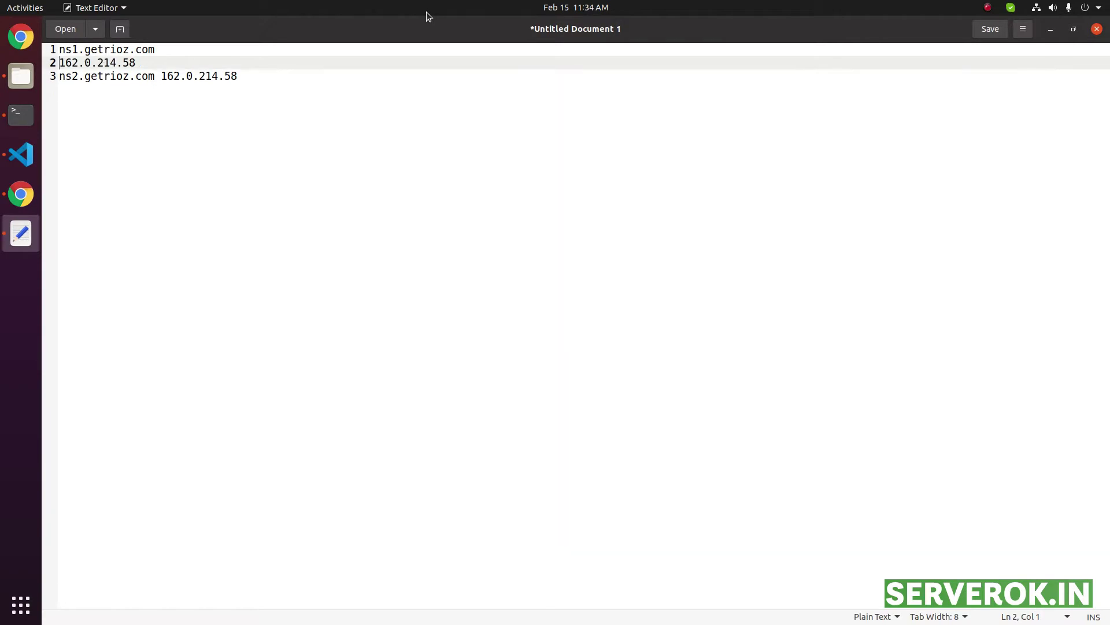
pyautogui.press('Return')
pyautogui.press('Up')
pyautogui.press('Up')
pyautogui.press('Down')
pyautogui.press('Down')
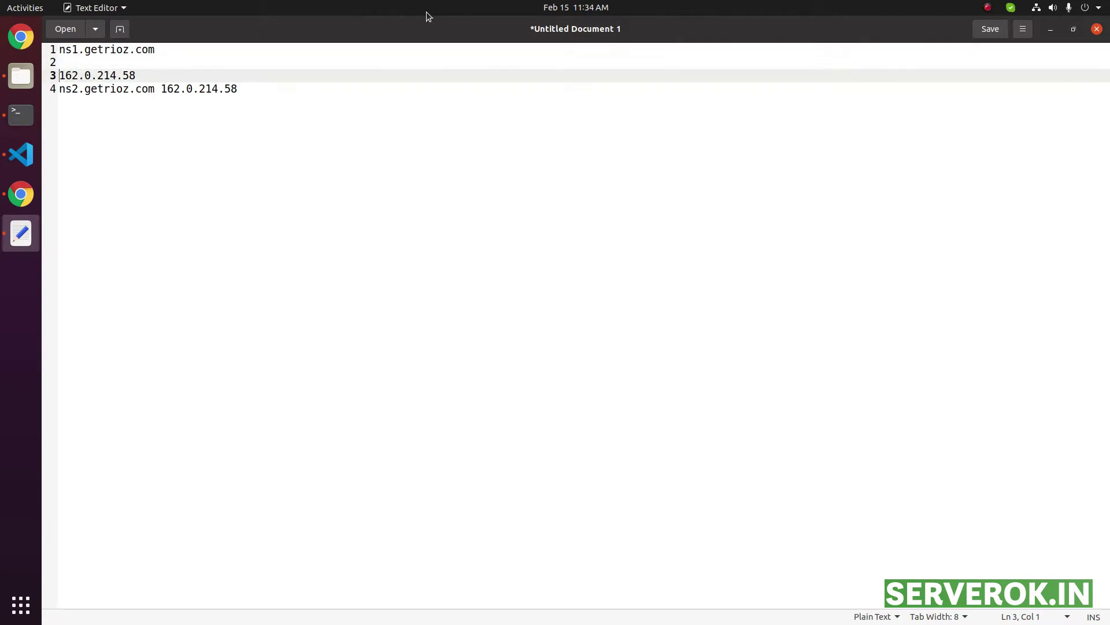
pyautogui.press('End')
pyautogui.hotkey('alt', 'Tab')
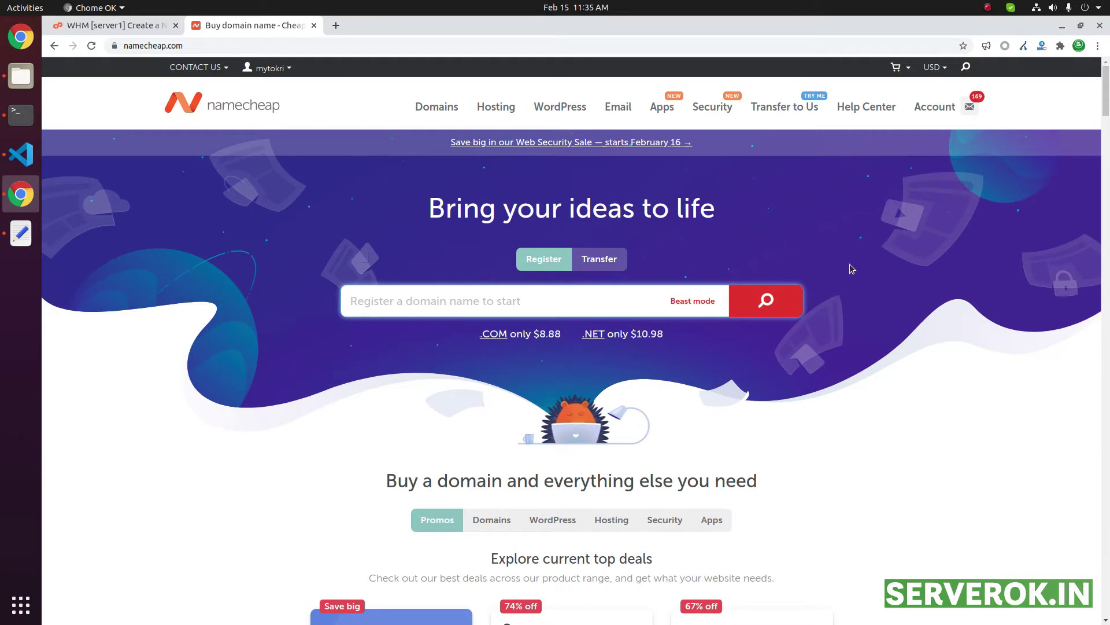
# Search the Domain List for getrioz.com and open its management page
pyautogui.moveTo(929, 110)
pyautogui.click(913, 149)
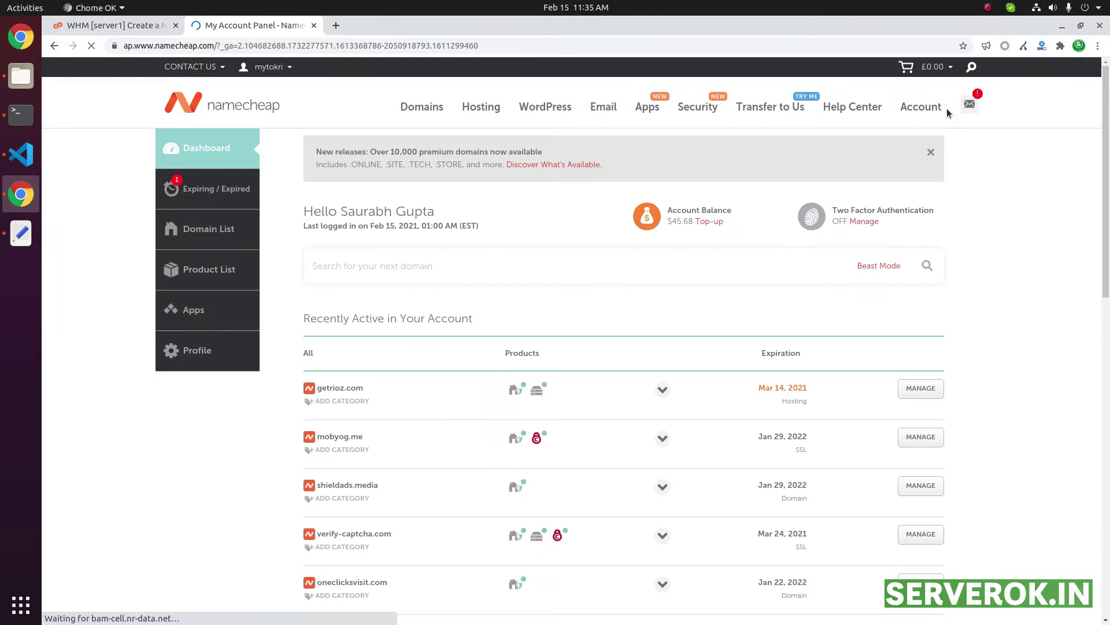
pyautogui.click(204, 230)
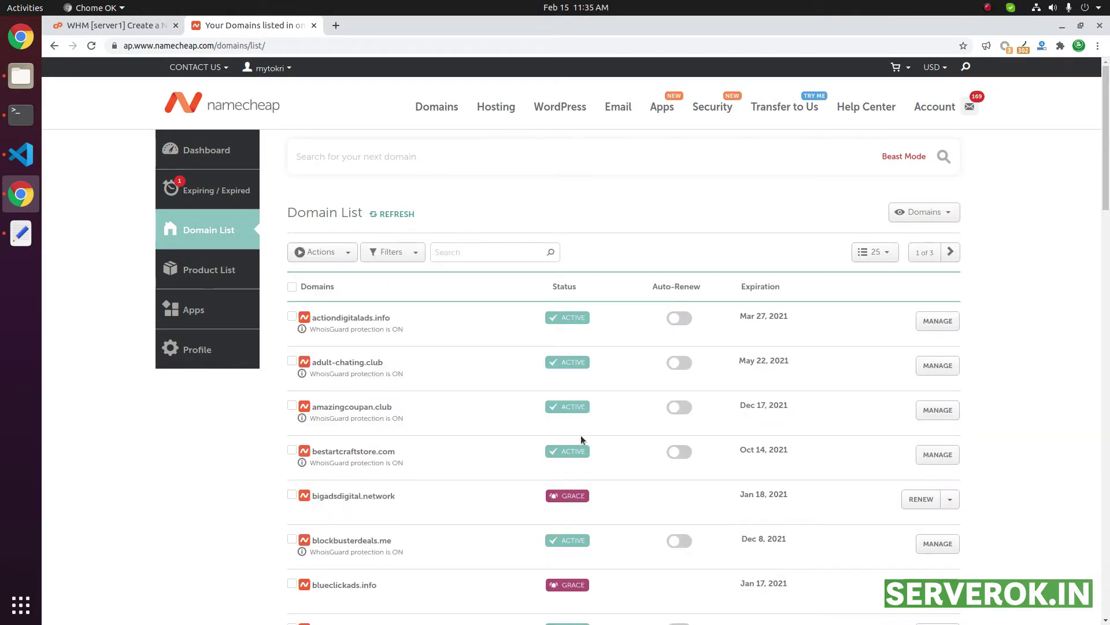
pyautogui.click(470, 252)
pyautogui.write('getrioz.com')
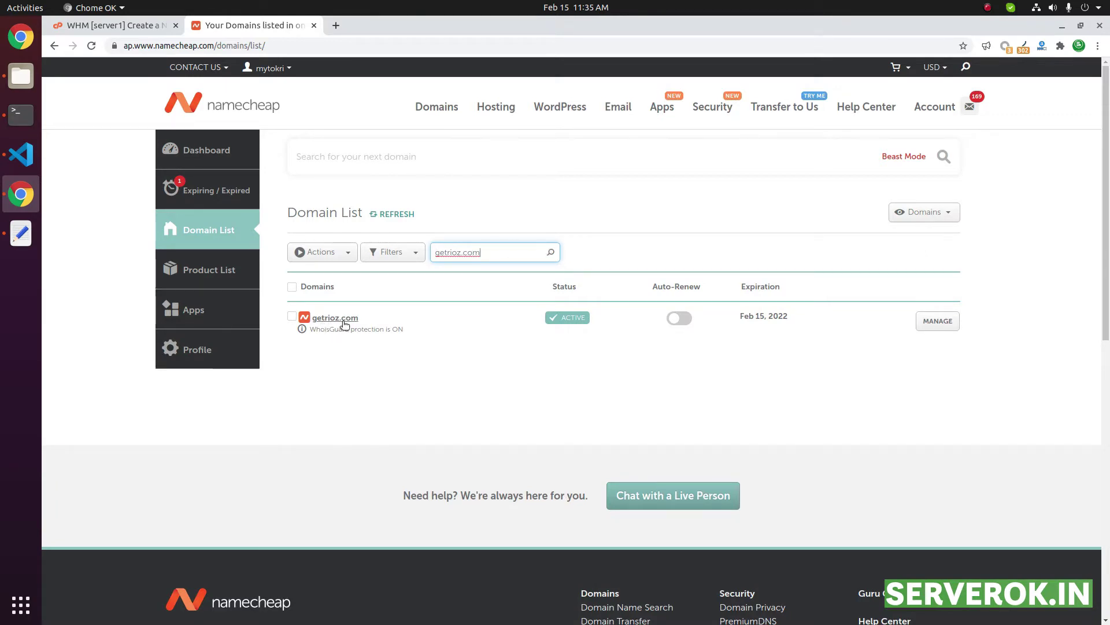
pyautogui.click(938, 322)
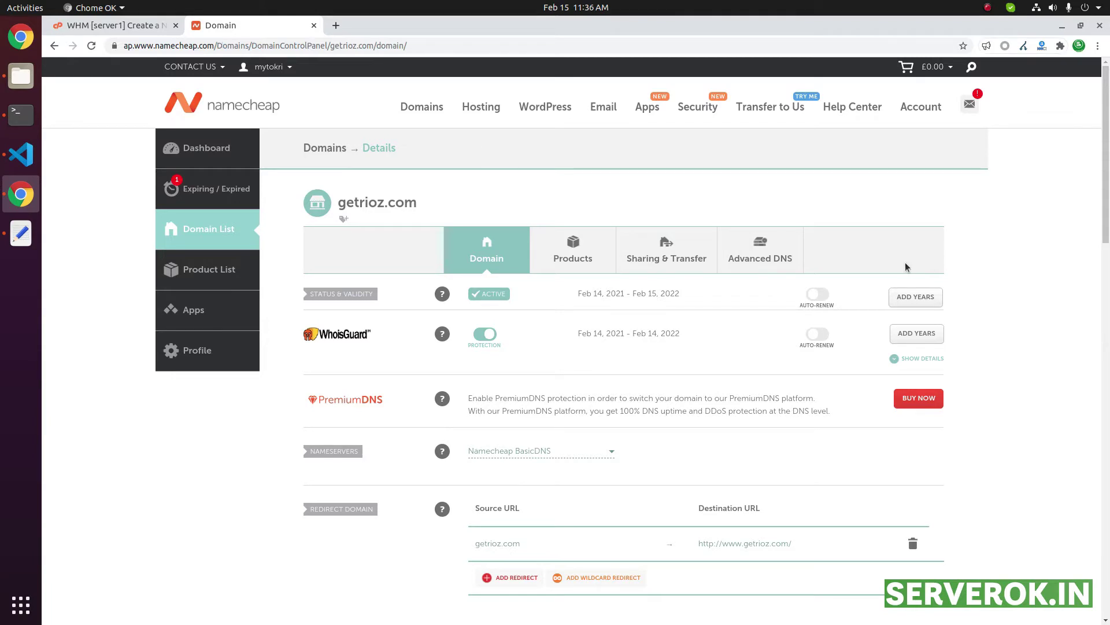
# Switch getrioz.com to the Advanced DNS tab and scroll to Personal DNS Server
pyautogui.click(771, 255)
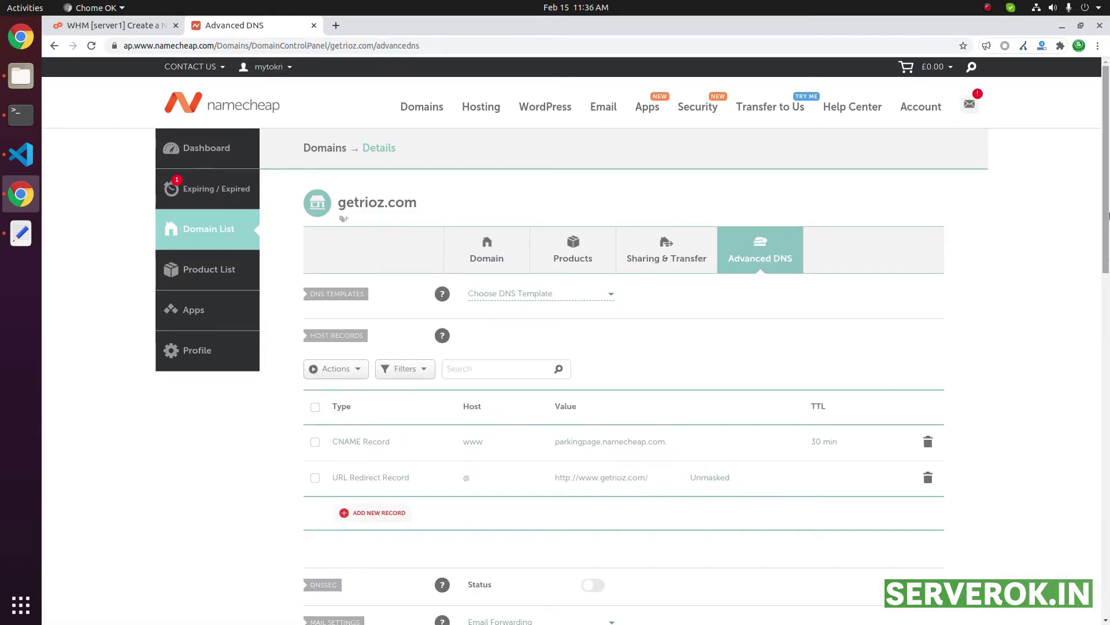
pyautogui.moveTo(1108, 202); pyautogui.dragTo(1090, 340)
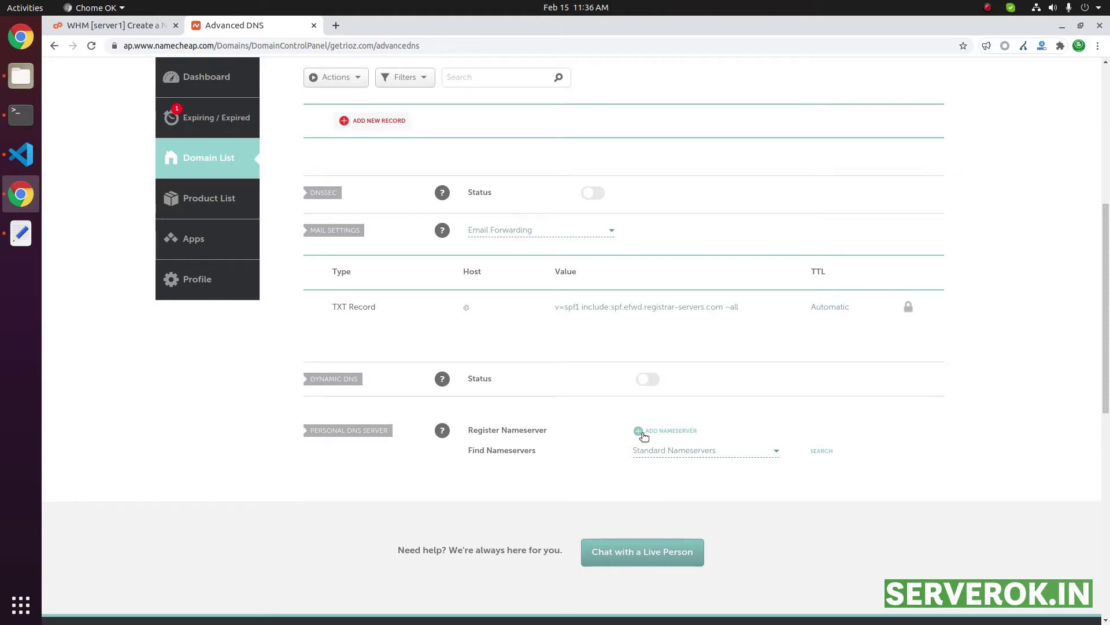
# Add a personal nameserver named ns1 and focus its IP Address field
pyautogui.click(672, 433)
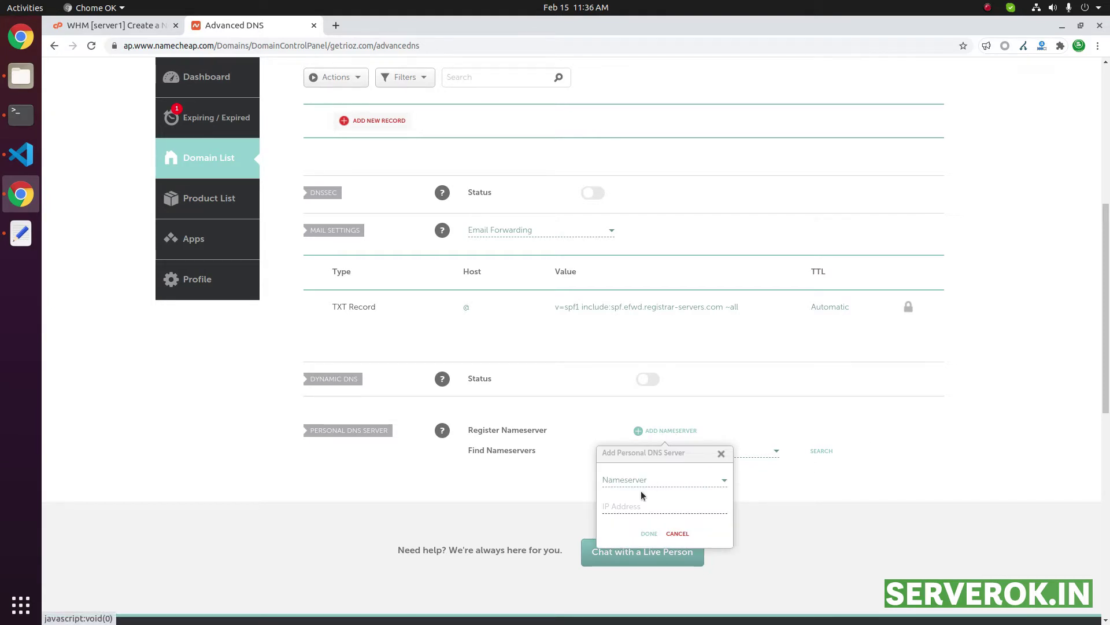
pyautogui.click(661, 479)
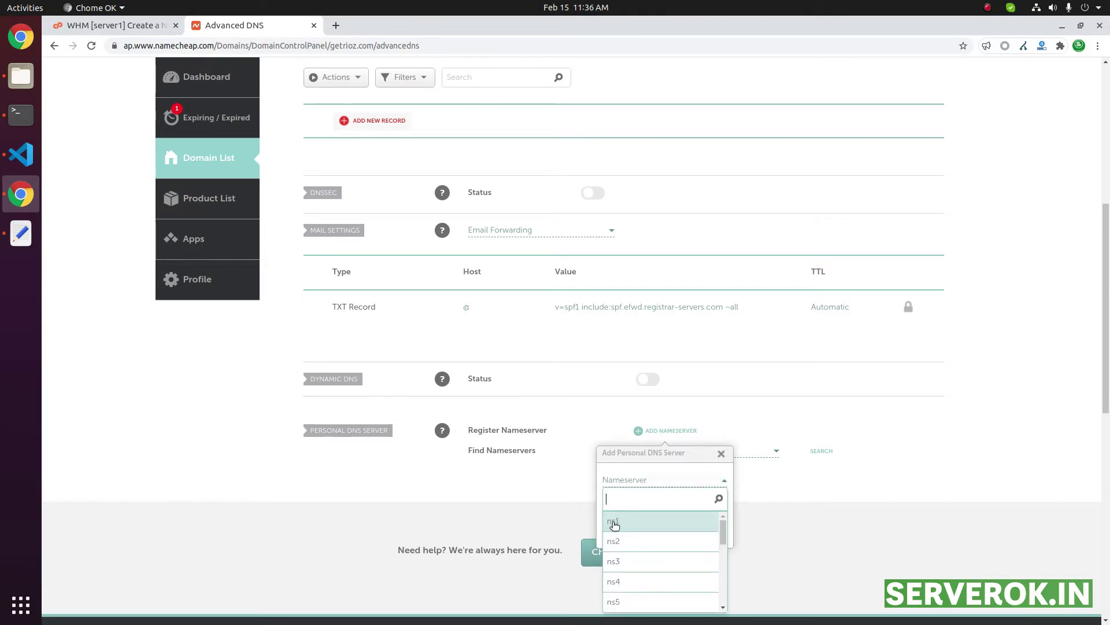
pyautogui.click(614, 523)
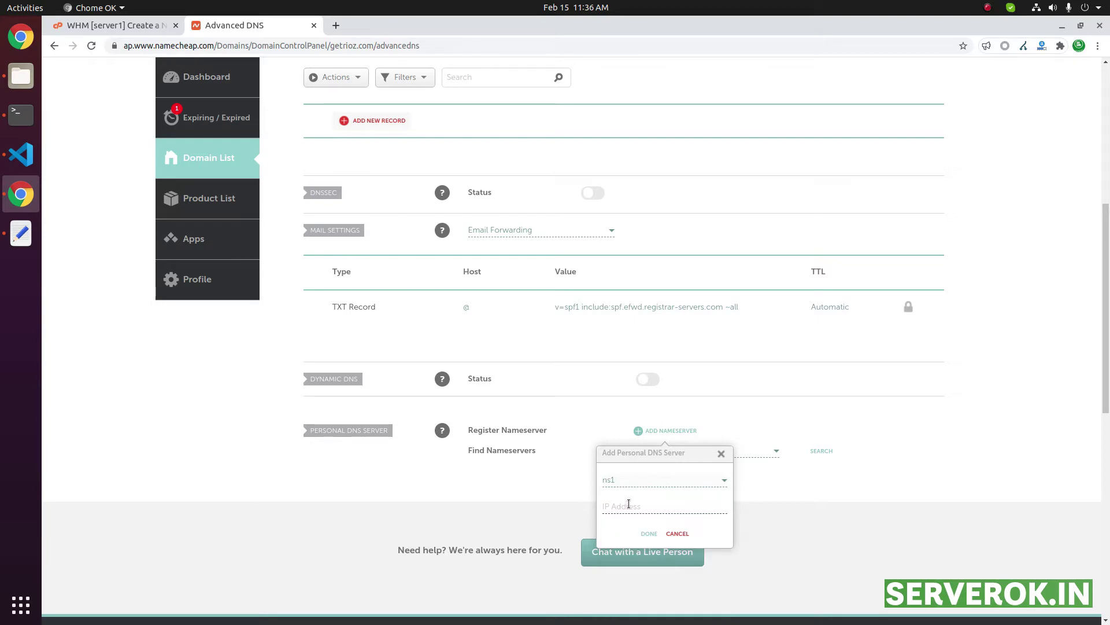
pyautogui.click(632, 506)
# Copy the server IP 162.0.214.58 from the WHM page address
pyautogui.click(130, 26)
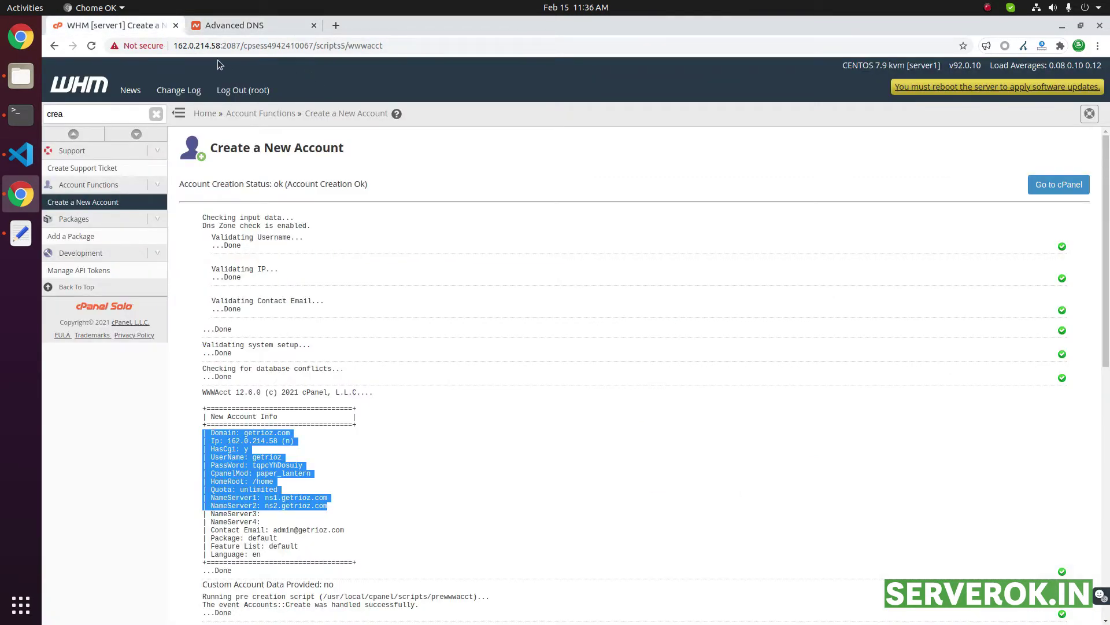
pyautogui.click(266, 218)
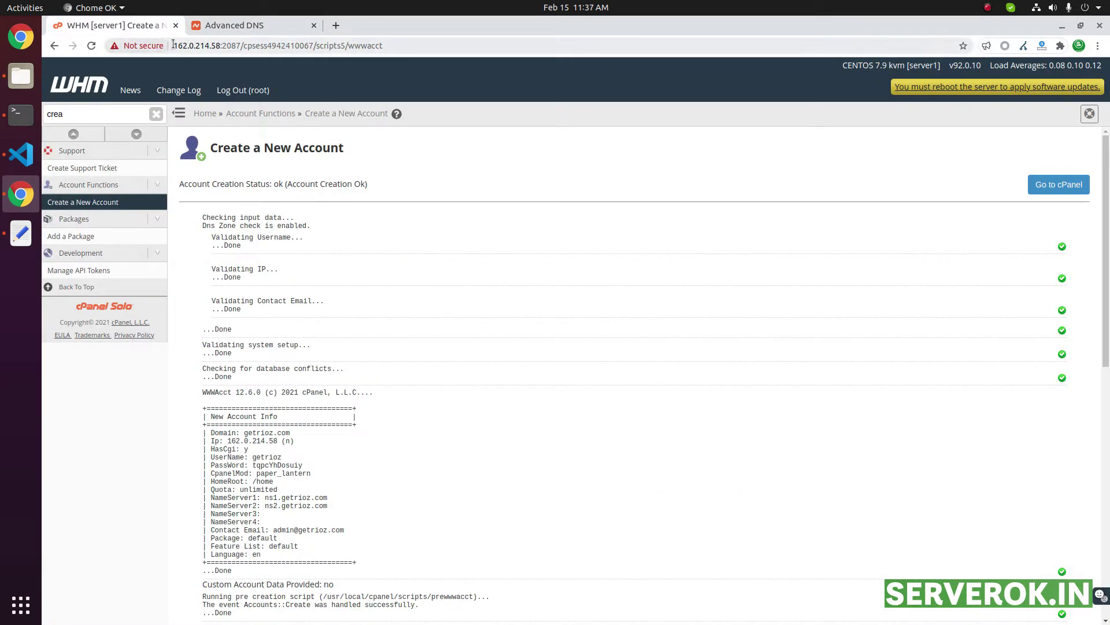
pyautogui.doubleClick(175, 44)
pyautogui.hotkey('ctrl', 'c')
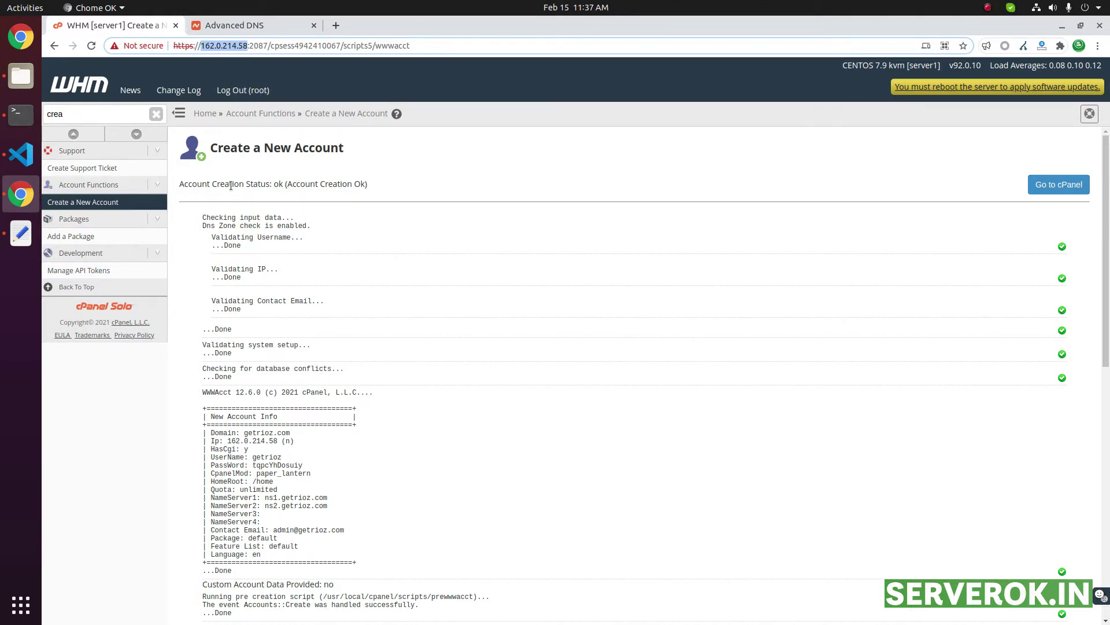
# Paste 162.0.214.58 as ns1's IP and save the personal nameserver
pyautogui.click(250, 26)
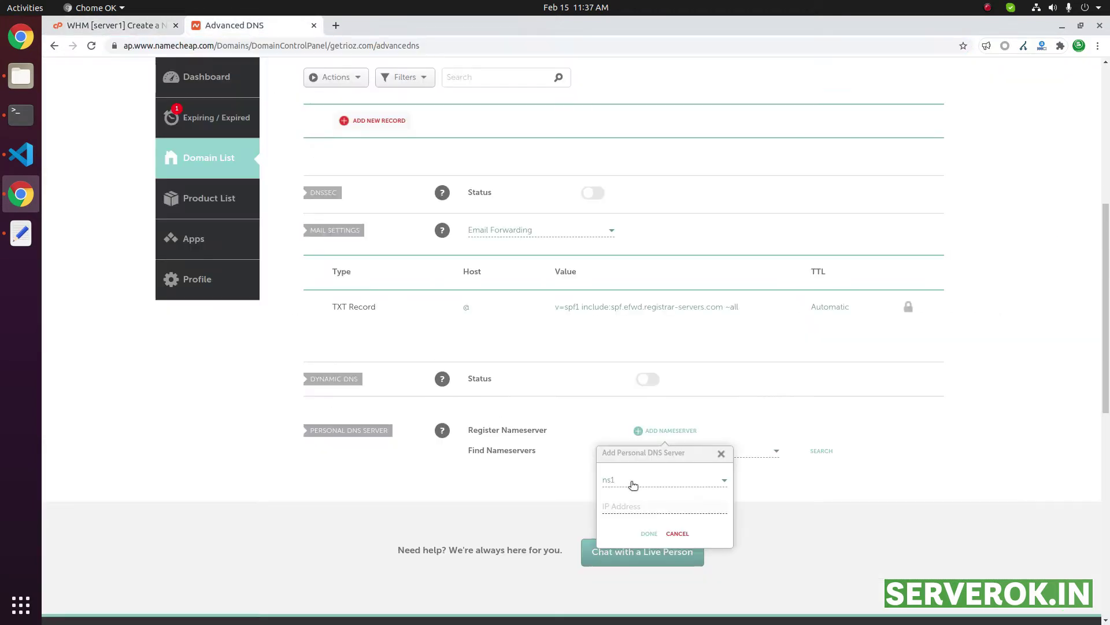
pyautogui.click(628, 505)
pyautogui.hotkey('ctrl', 'v')
pyautogui.click(649, 533)
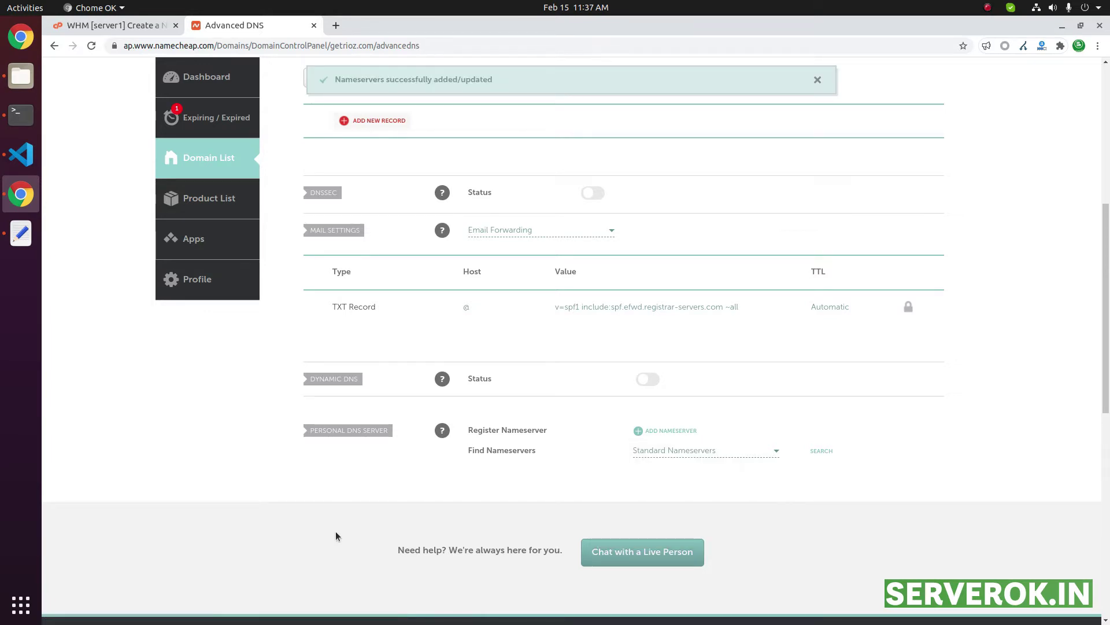
# Register ns2 as a second personal nameserver with IP 162.0.214.58
pyautogui.click(659, 431)
pyautogui.click(639, 480)
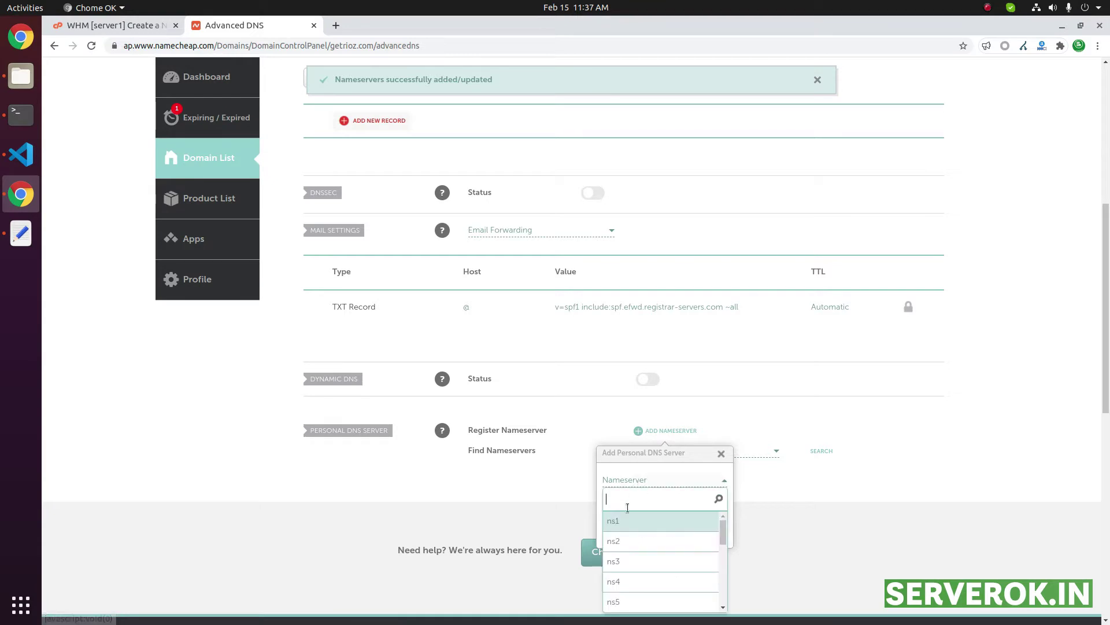
pyautogui.click(609, 545)
pyautogui.click(631, 506)
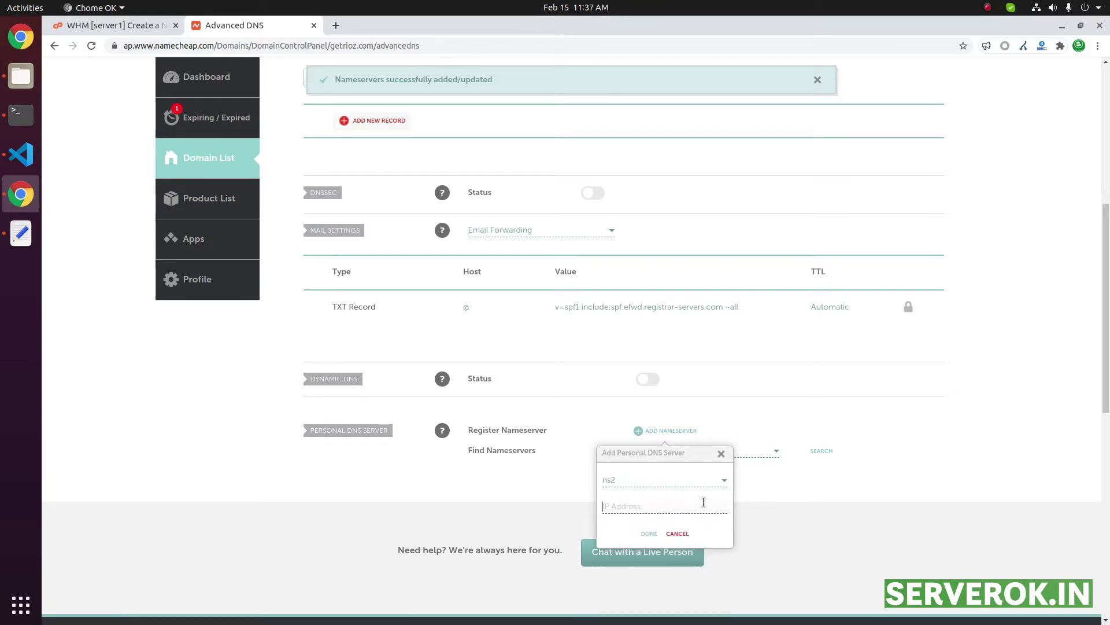
pyautogui.hotkey('ctrl', 'v')
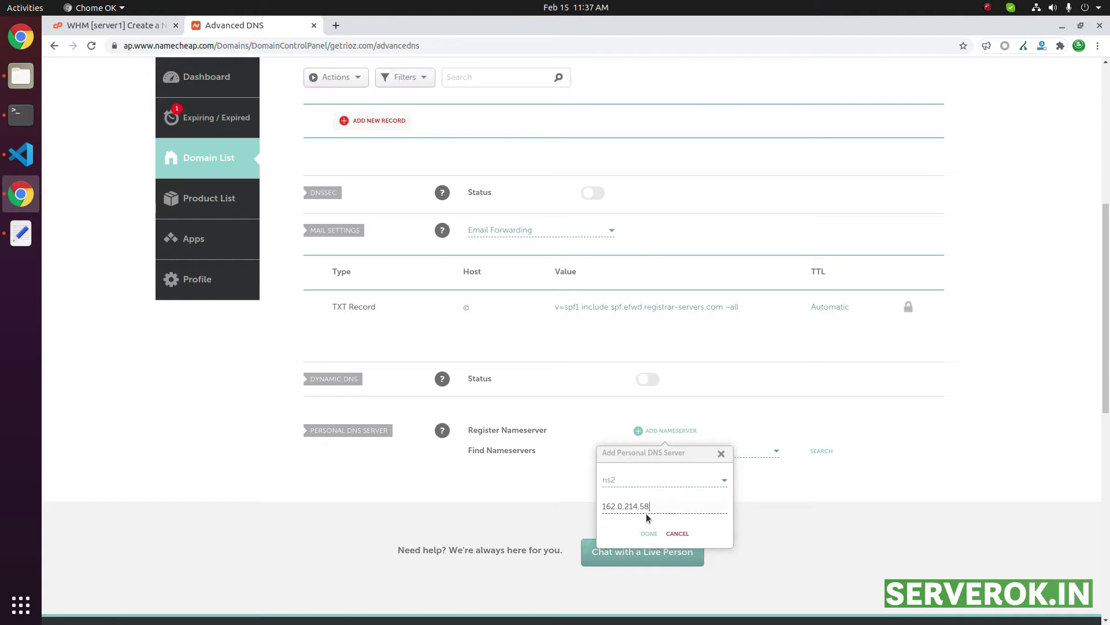
pyautogui.click(649, 533)
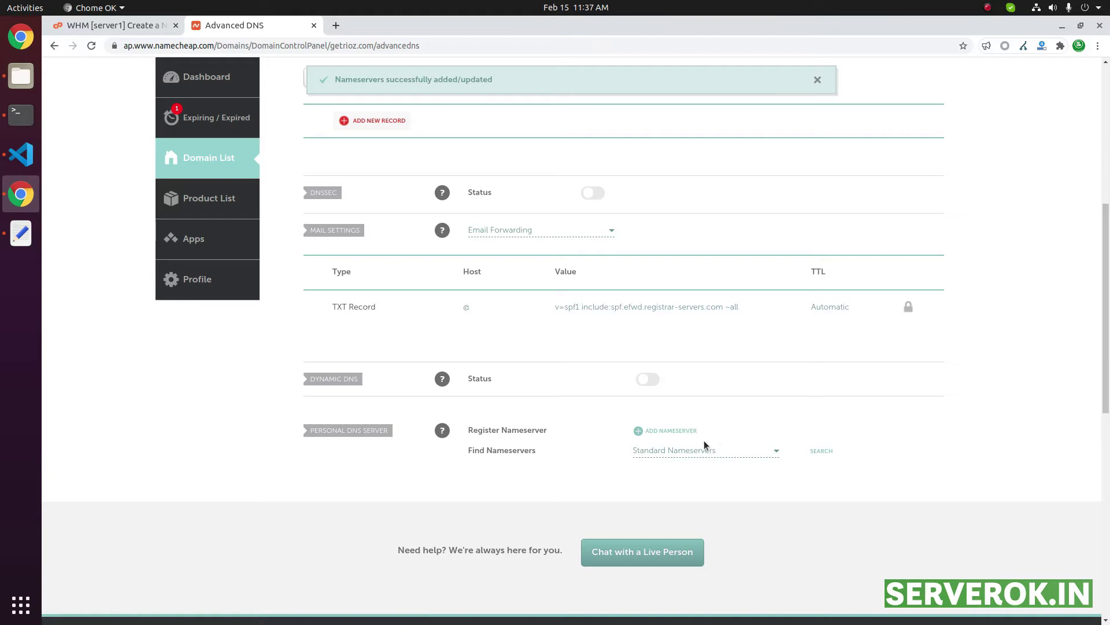
# Open Basic WebHost Manager Setup and go to the Nameserver 1 field
pyautogui.click(155, 25)
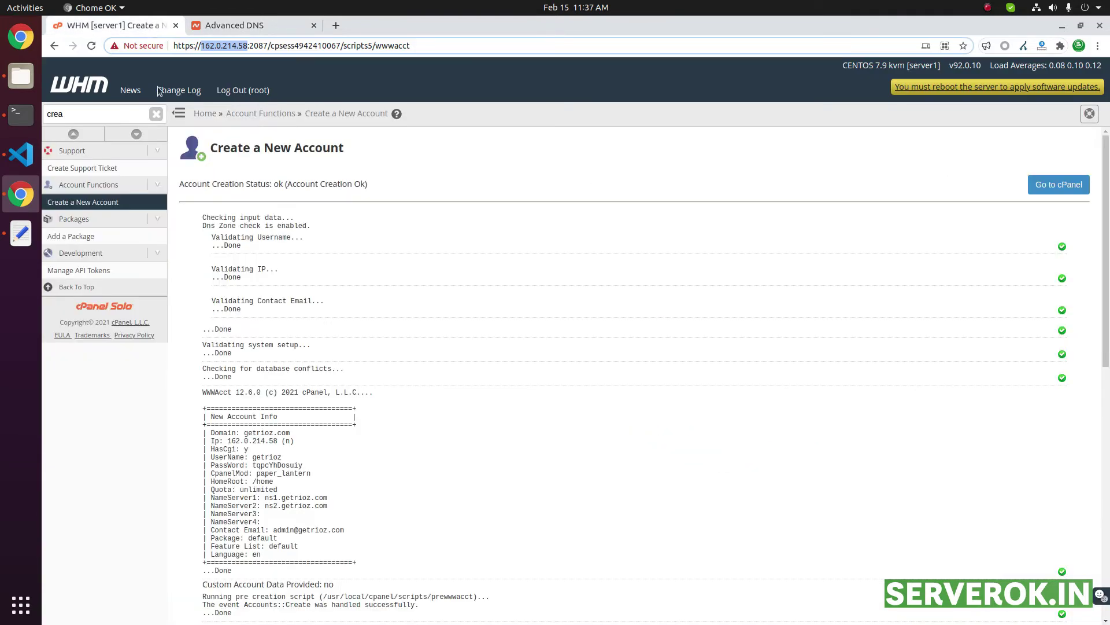
pyautogui.click(156, 113)
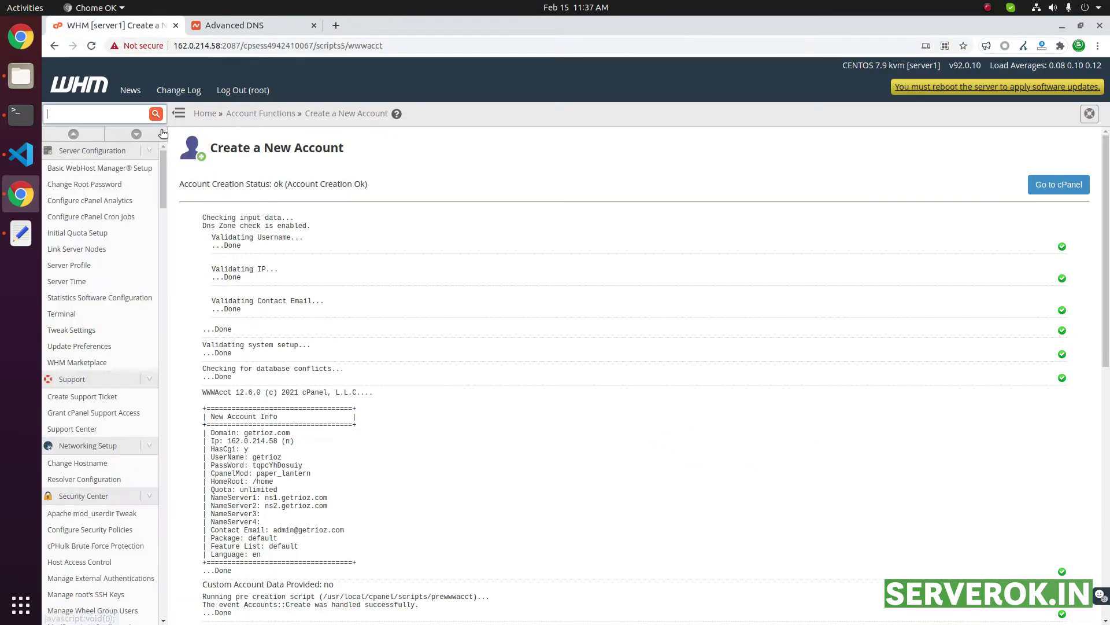
pyautogui.click(91, 173)
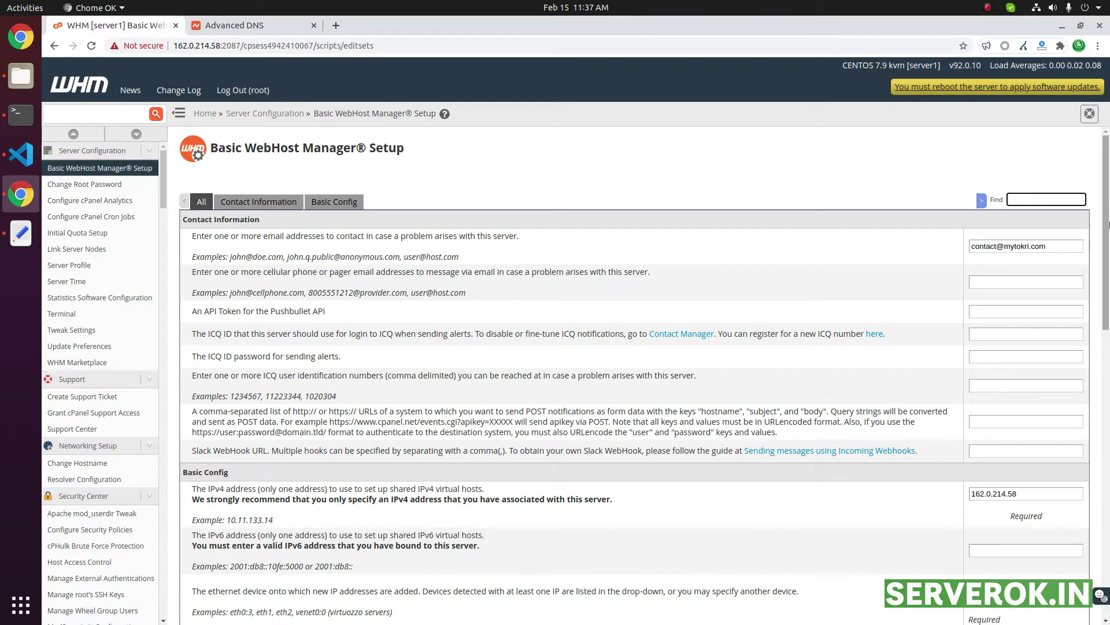
pyautogui.moveTo(1107, 225); pyautogui.dragTo(1087, 541)
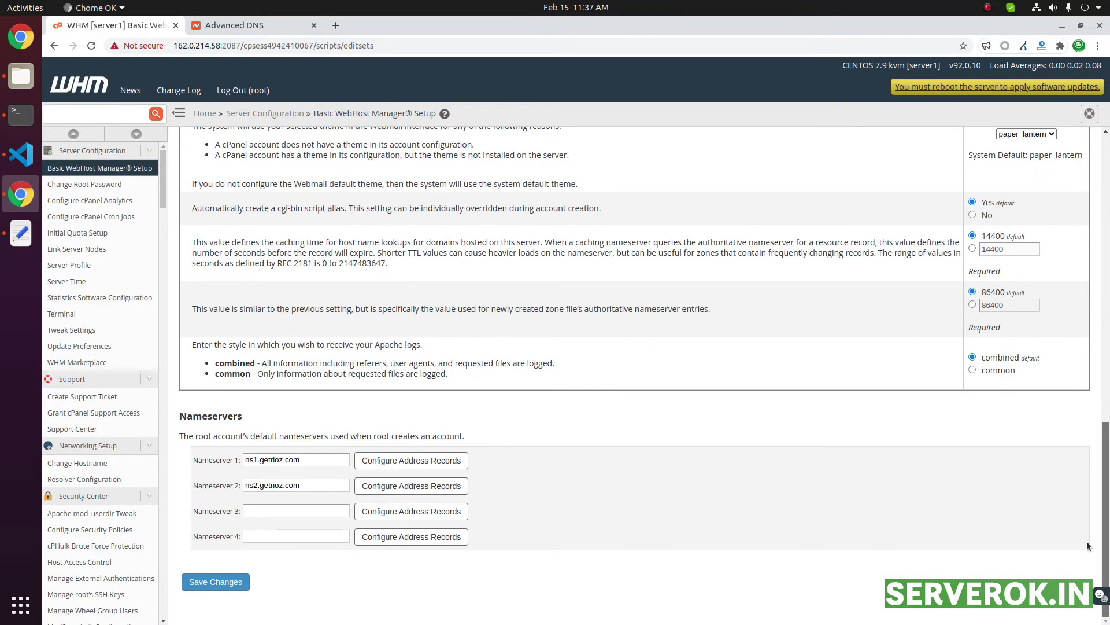
pyautogui.click(325, 462)
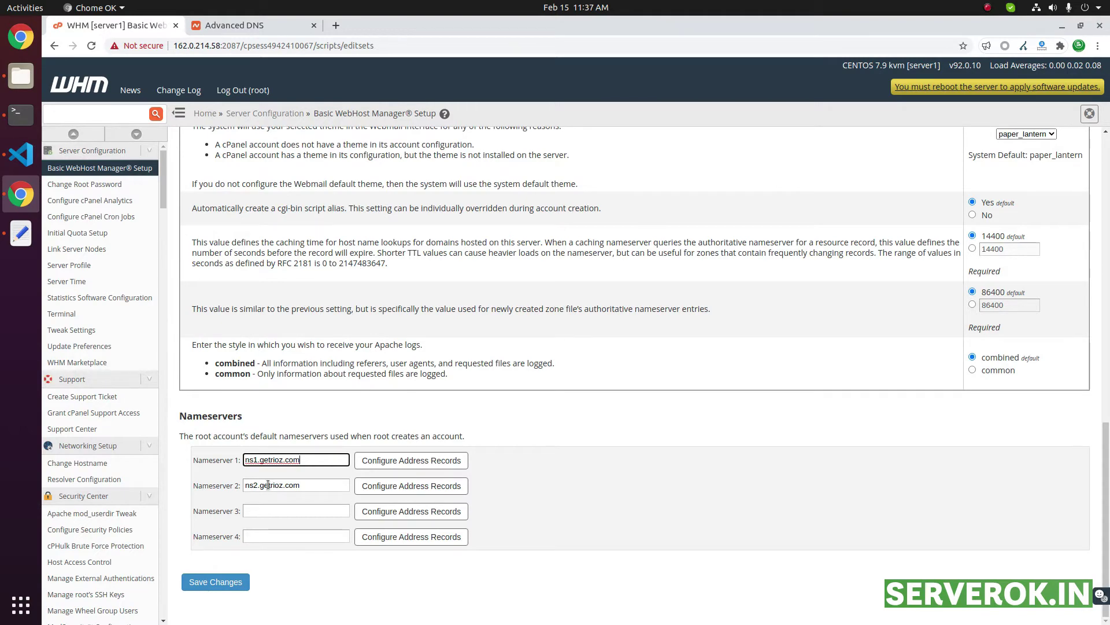
# Create an A record 162.0.214.58 for ns1.getrioz.com and close the dialog
pyautogui.click(406, 466)
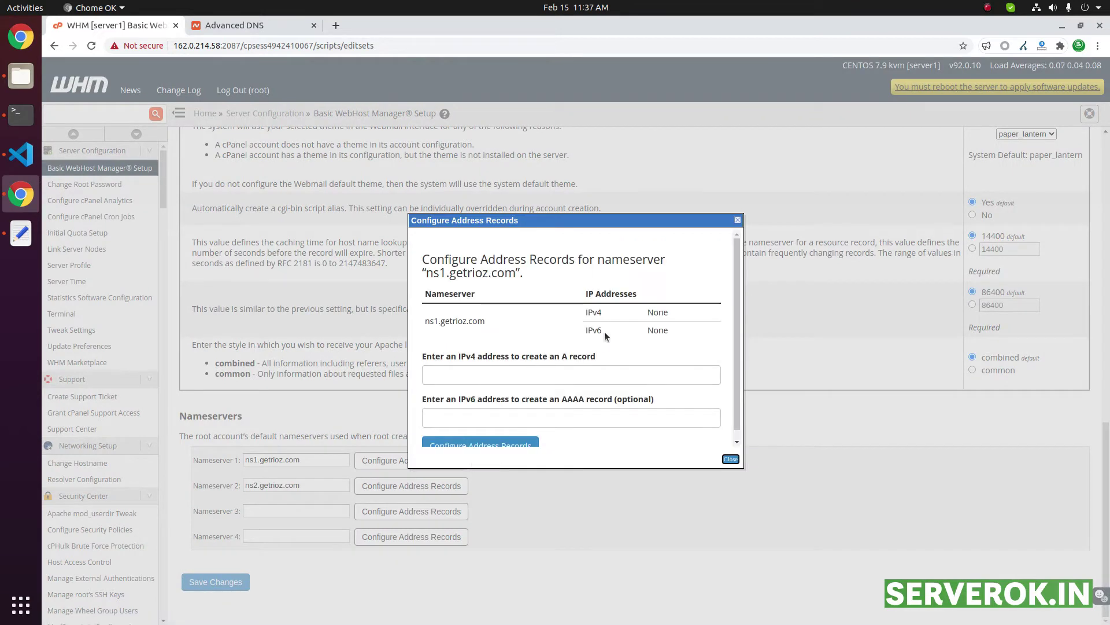
pyautogui.click(484, 372)
pyautogui.hotkey('ctrl', 'v')
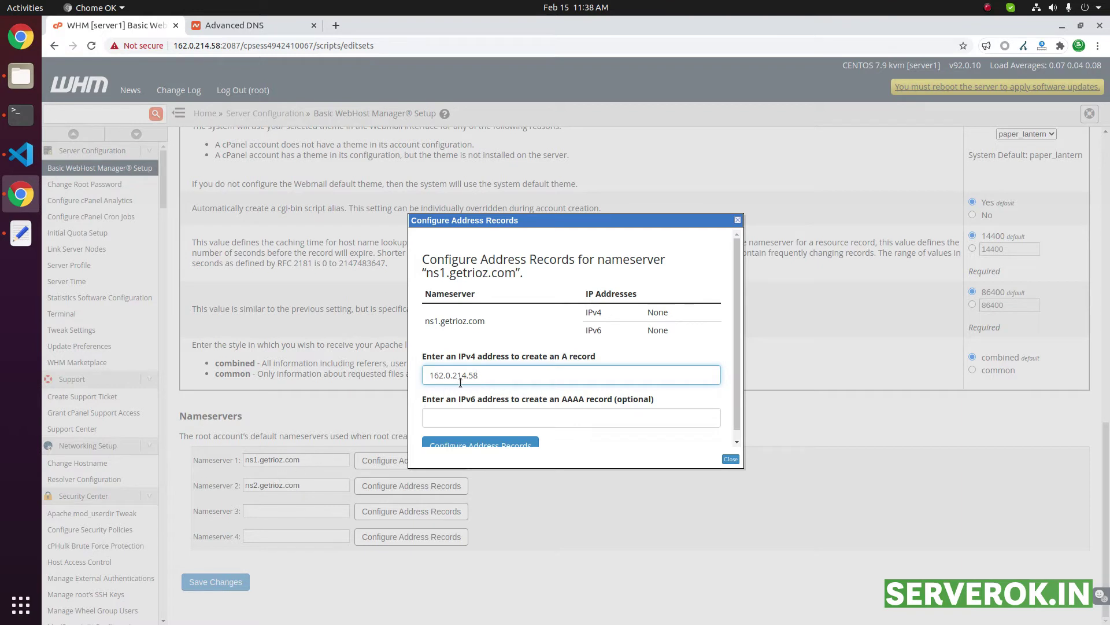
pyautogui.scroll(-1, 604, 360)
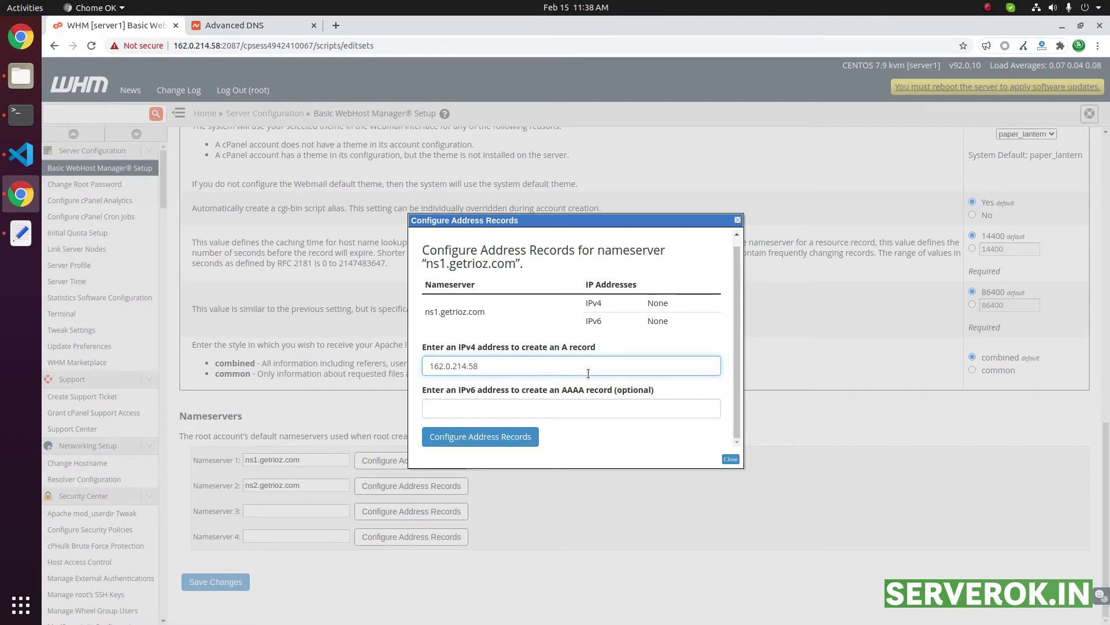
pyautogui.click(496, 440)
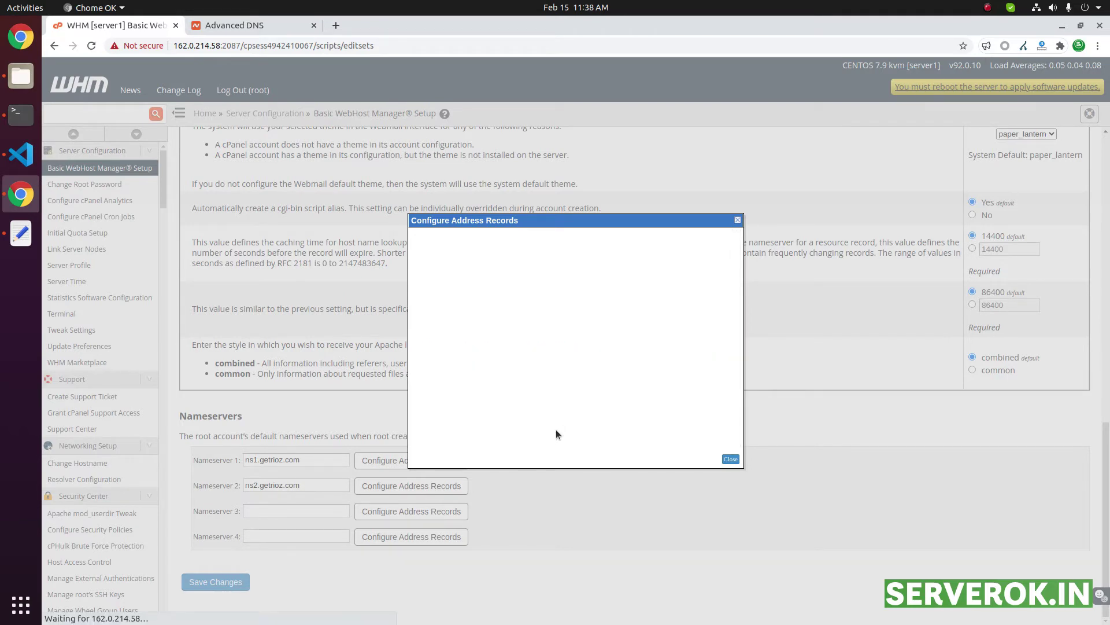
pyautogui.click(730, 458)
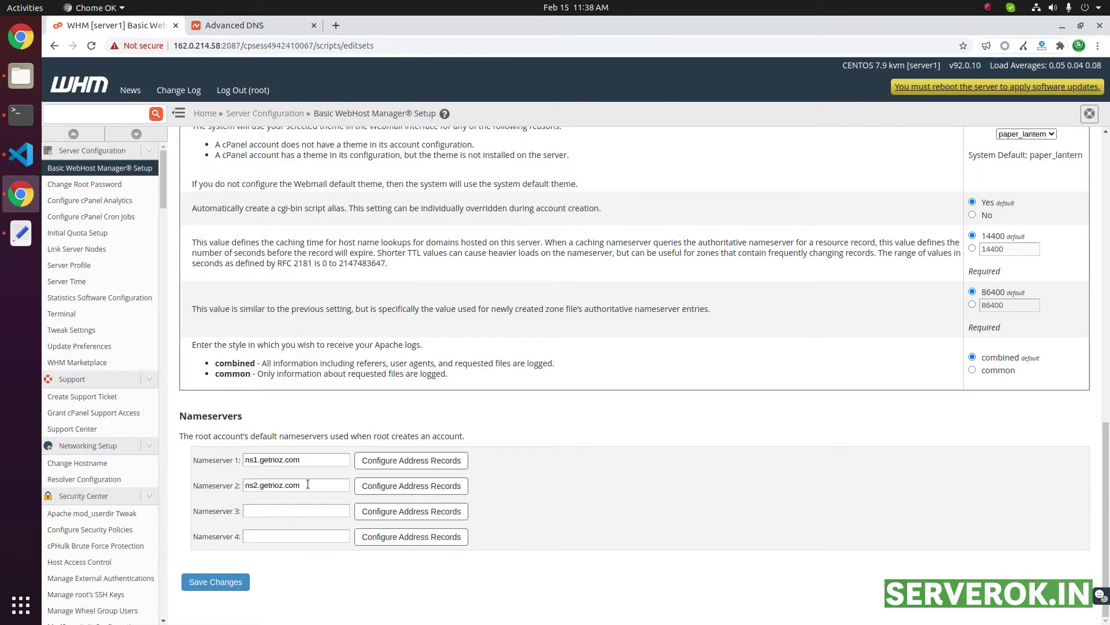
# Paste 162.0.214.58 as ns2.getrioz.com's IPv4 address and create its A record
pyautogui.moveTo(249, 490); pyautogui.dragTo(316, 489)
pyautogui.click(453, 489)
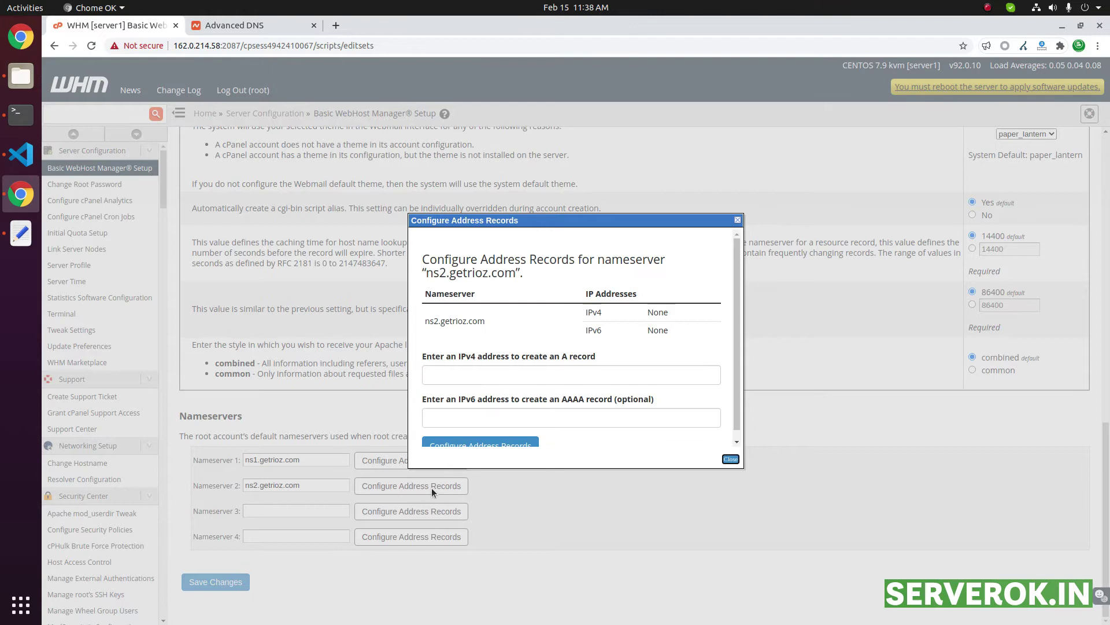
pyautogui.rightClick(470, 376)
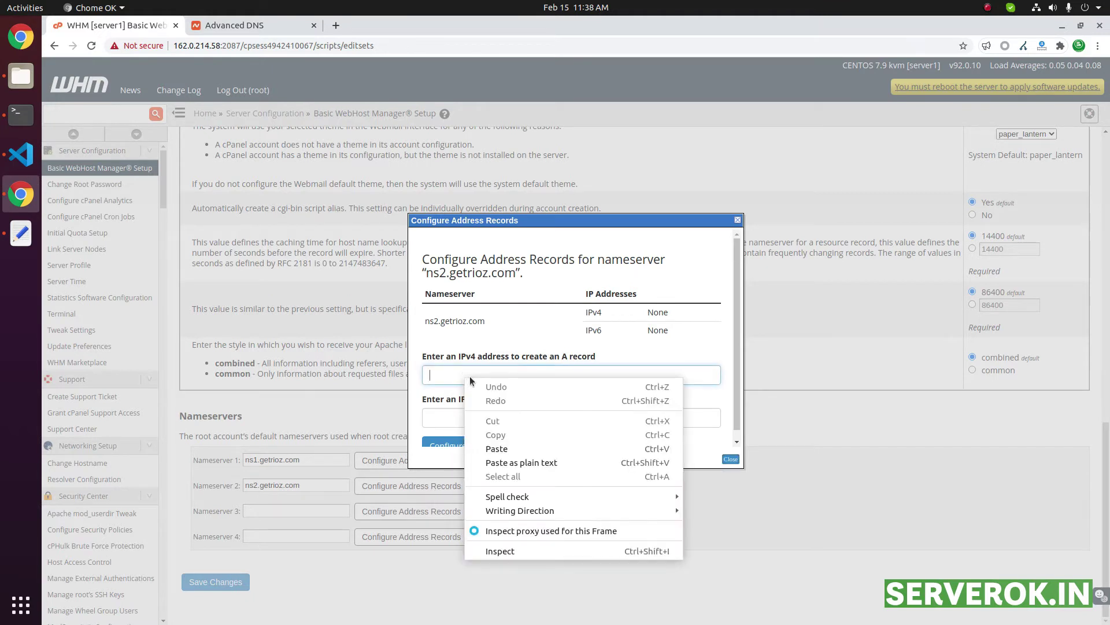
pyautogui.click(505, 448)
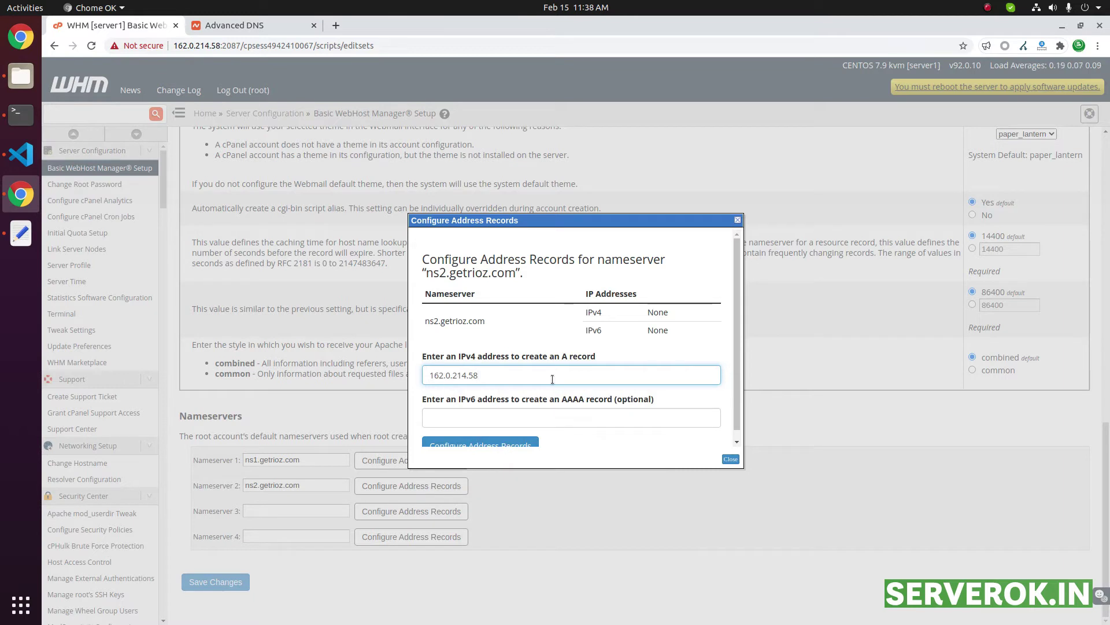
pyautogui.scroll(-1, 602, 396)
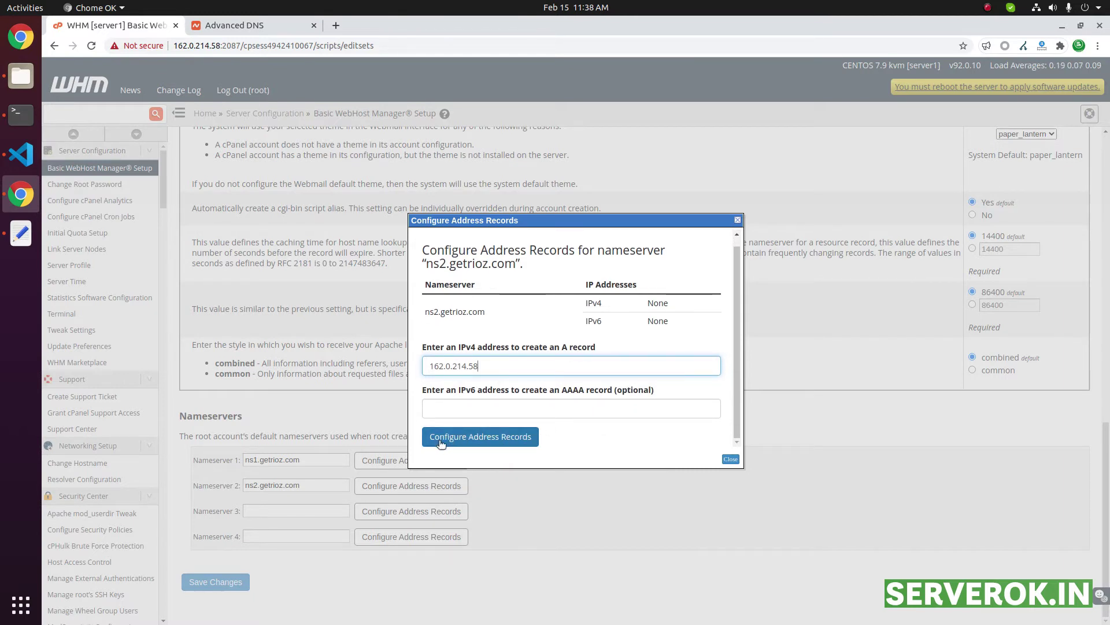
pyautogui.click(479, 443)
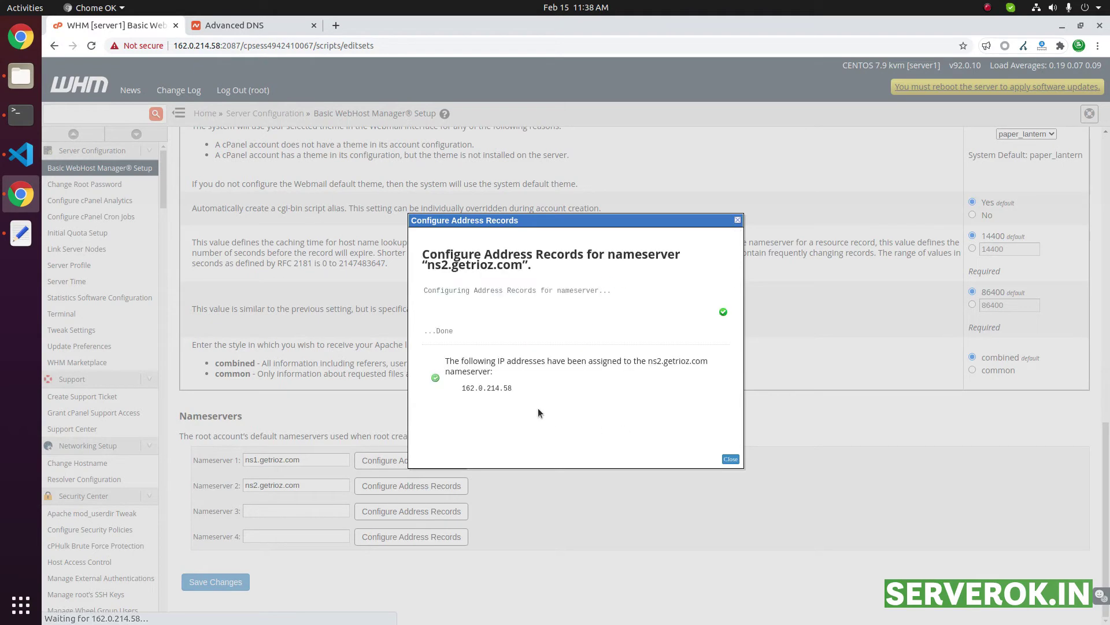
# Return to getrioz.com's Domain tab in Namecheap and open the Nameservers dropdown
pyautogui.click(730, 459)
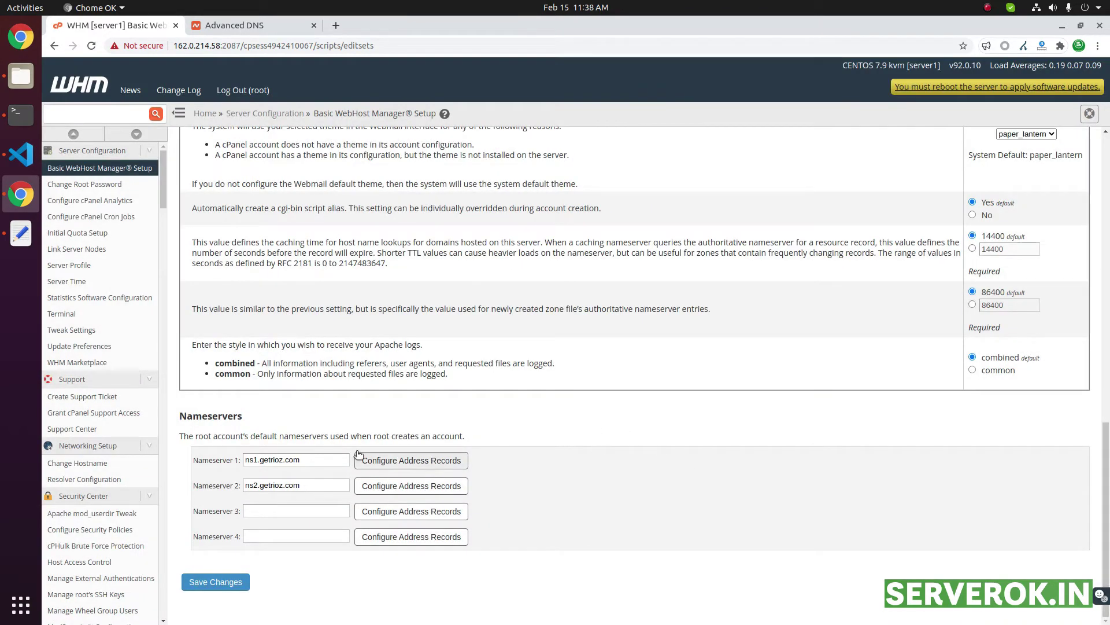
pyautogui.click(222, 32)
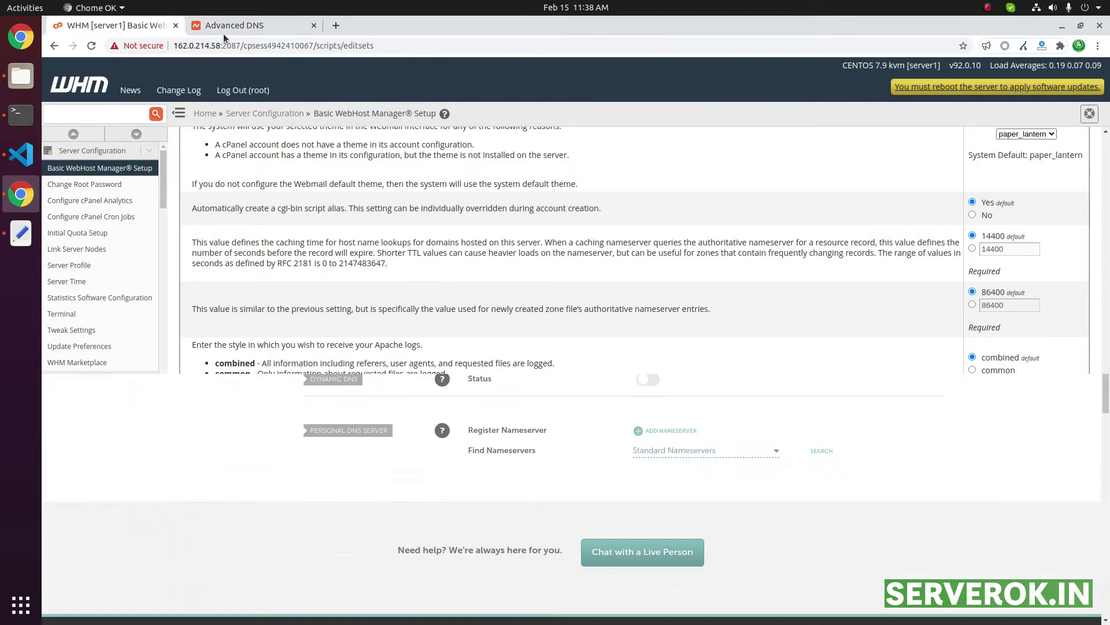
pyautogui.scroll(3, 722, 336)
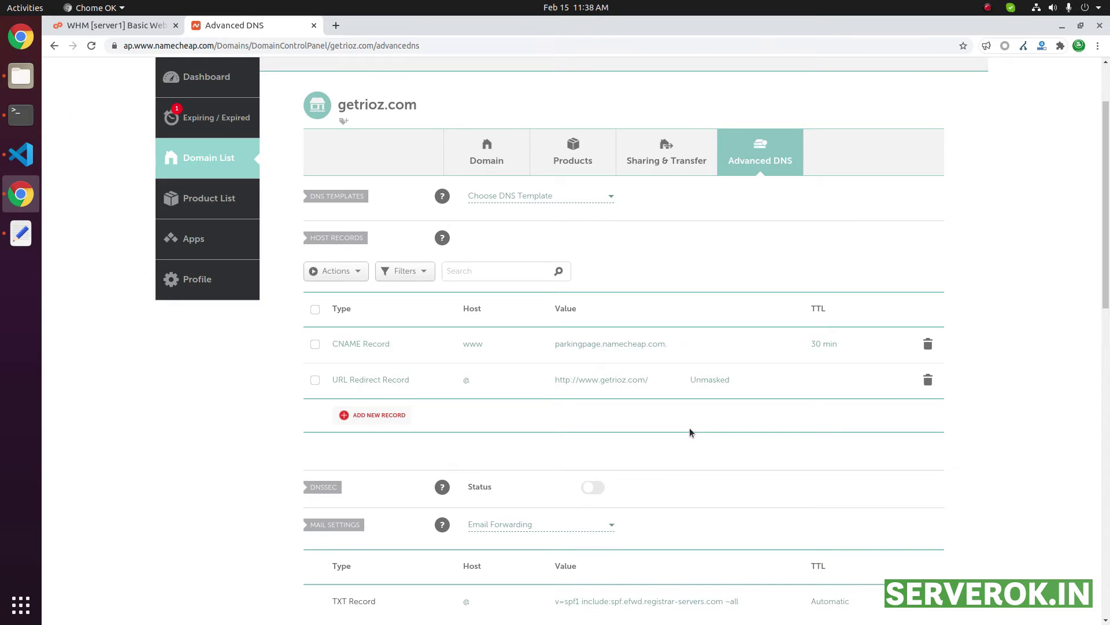
pyautogui.click(483, 157)
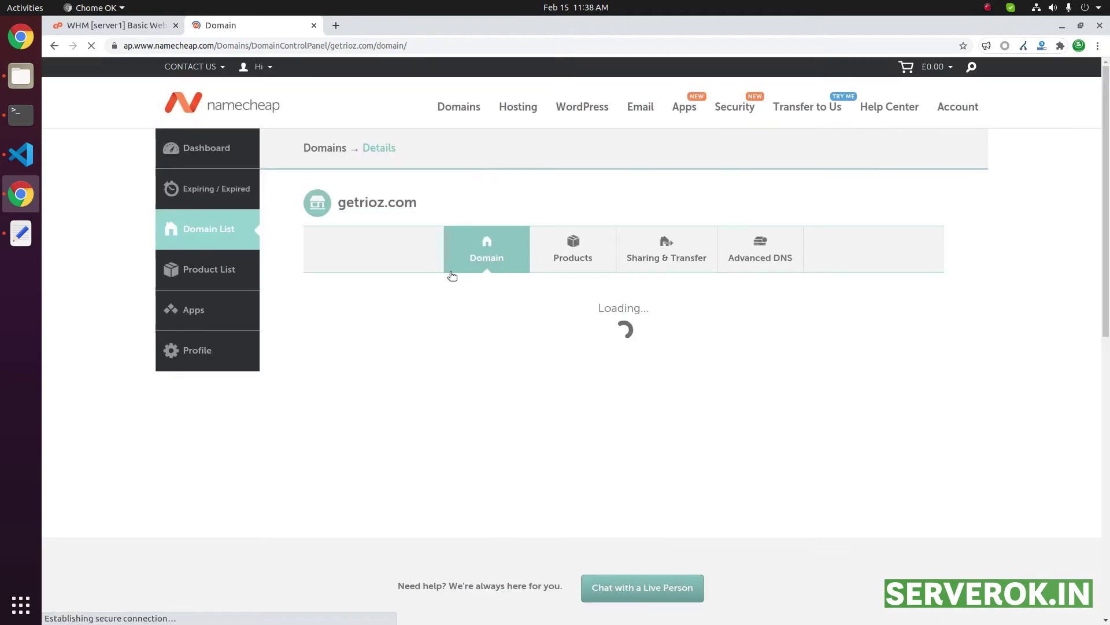
pyautogui.scroll(-3, 945, 344)
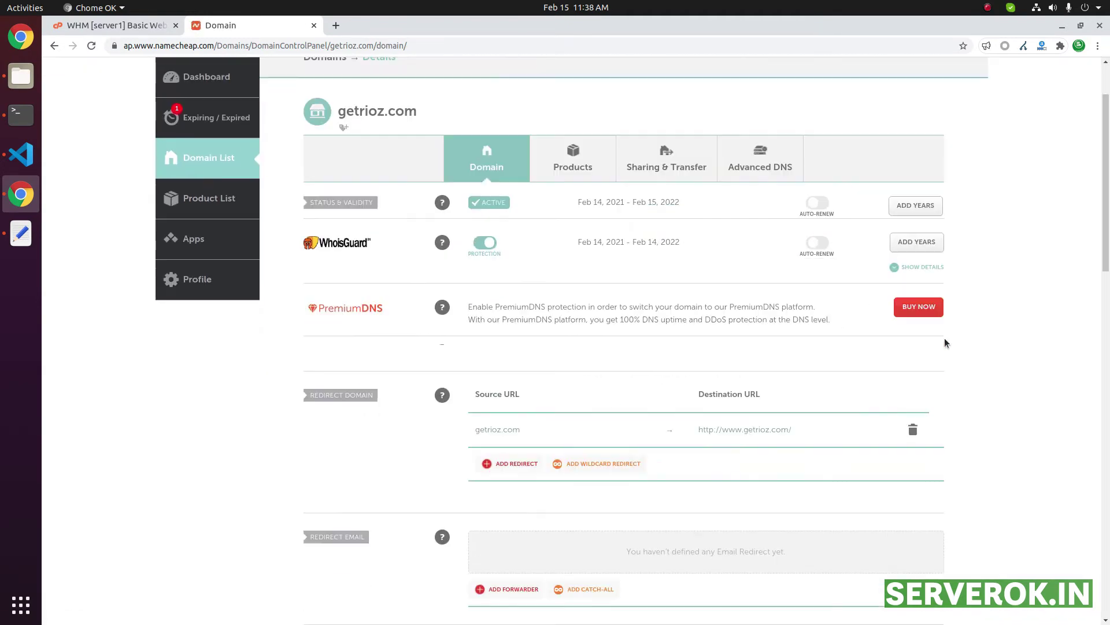
pyautogui.scroll(-3, 945, 343)
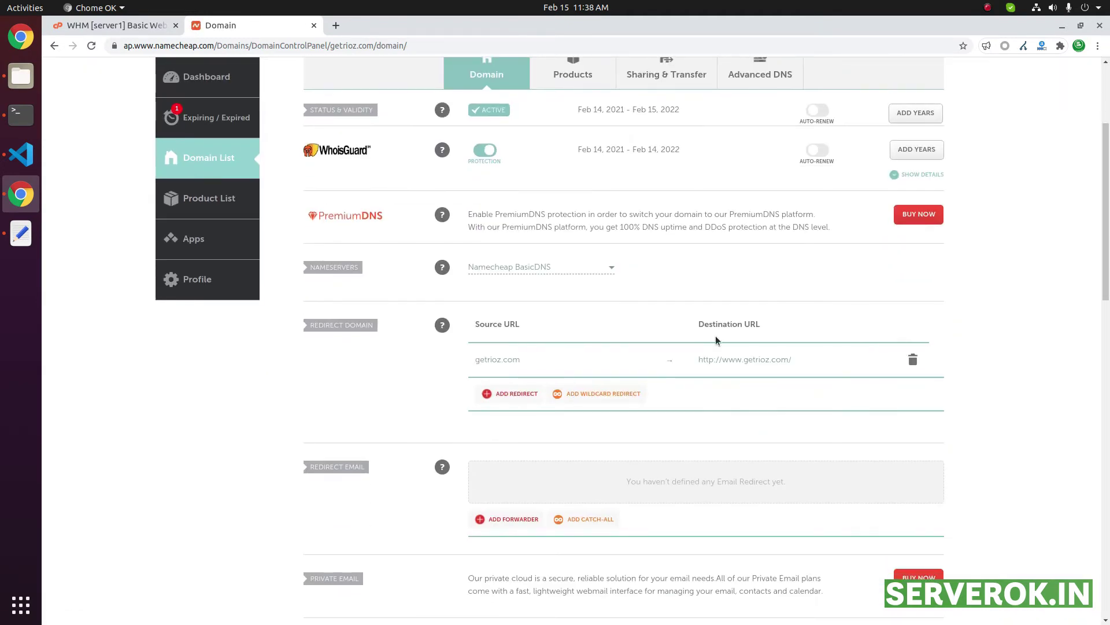
pyautogui.click(528, 267)
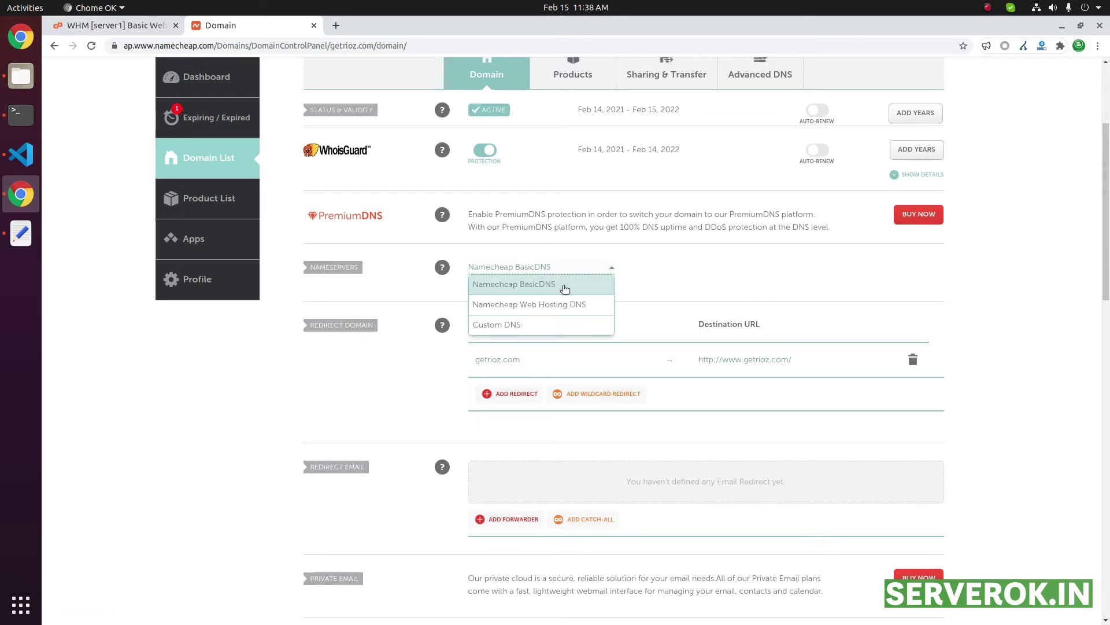
# Switch getrioz.com to Custom DNS and enter ns1.getrioz.com and ns2.getrioz.com as nameservers
pyautogui.click(530, 325)
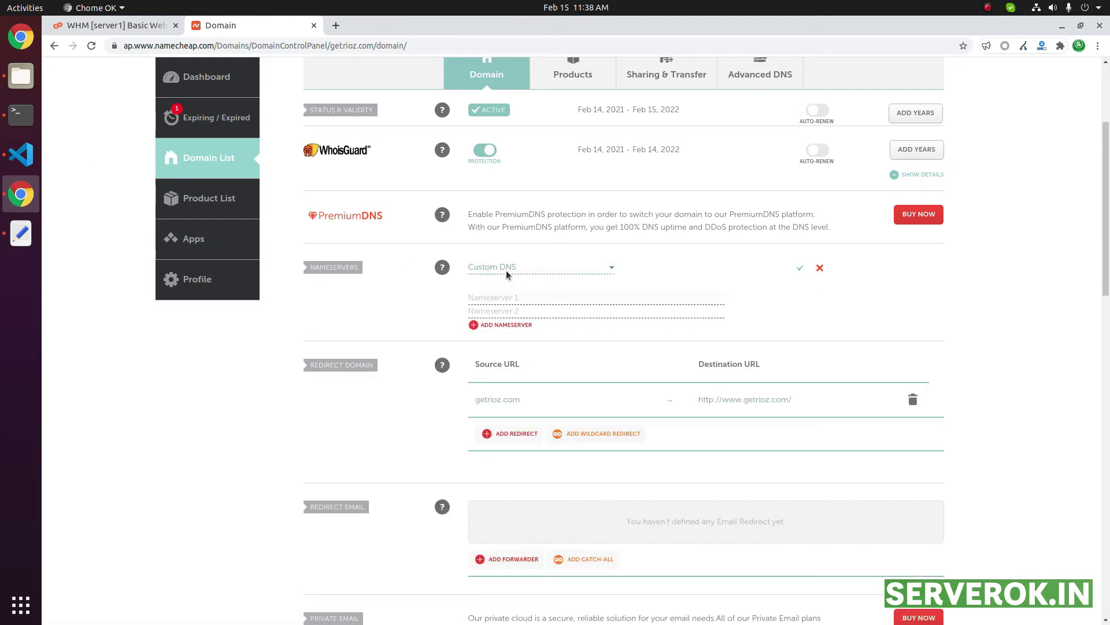
pyautogui.moveTo(330, 46); pyautogui.dragTo(379, 46)
pyautogui.hotkey('ctrl', 'c')
pyautogui.click(541, 297)
pyautogui.write('ns1.')
pyautogui.hotkey('ctrl', 'v')
pyautogui.press('Tab')
pyautogui.write('ns2.')
pyautogui.write('getrioz.com')
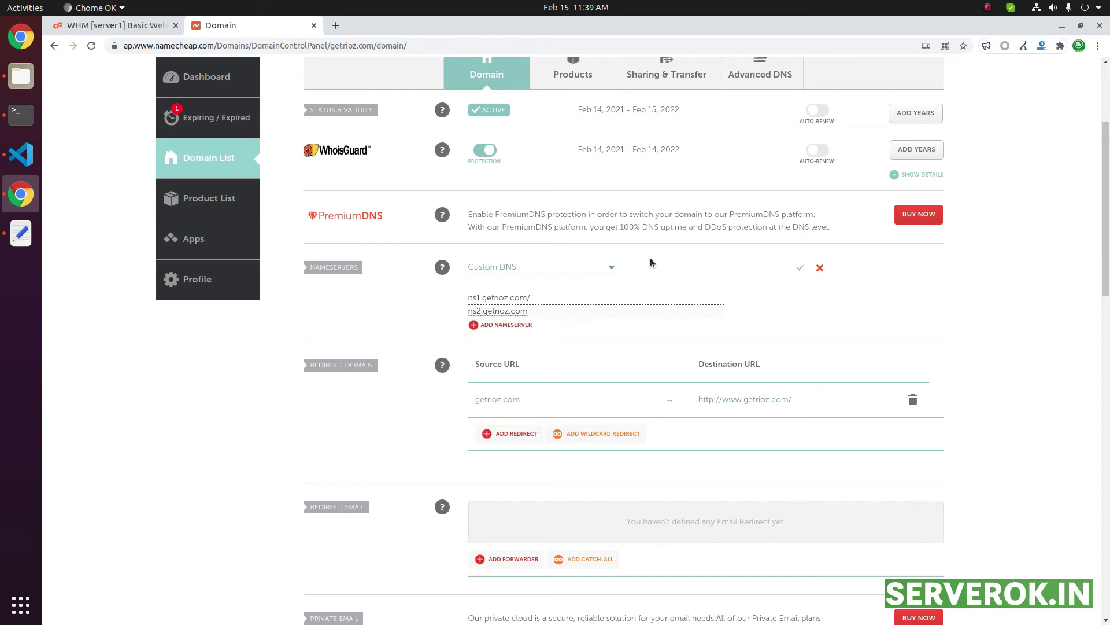
# Remove the stray trailing slash from ns1.getrioz.com and save the custom nameservers
pyautogui.click(616, 294)
pyautogui.press('BackSpace')
pyautogui.click(800, 269)
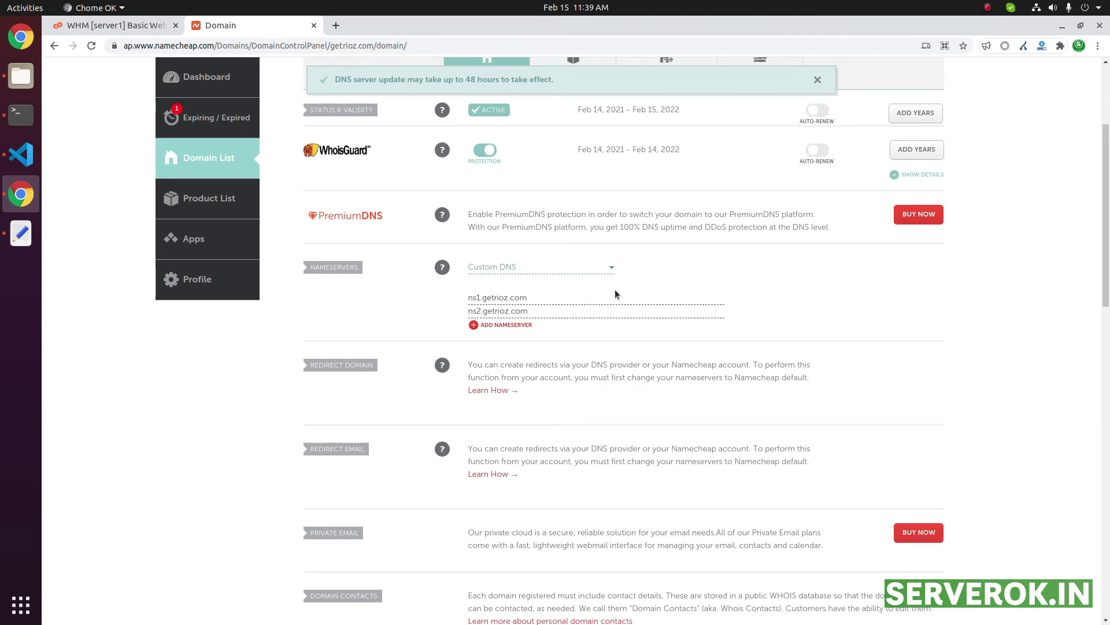
pyautogui.scroll(4, 855, 329)
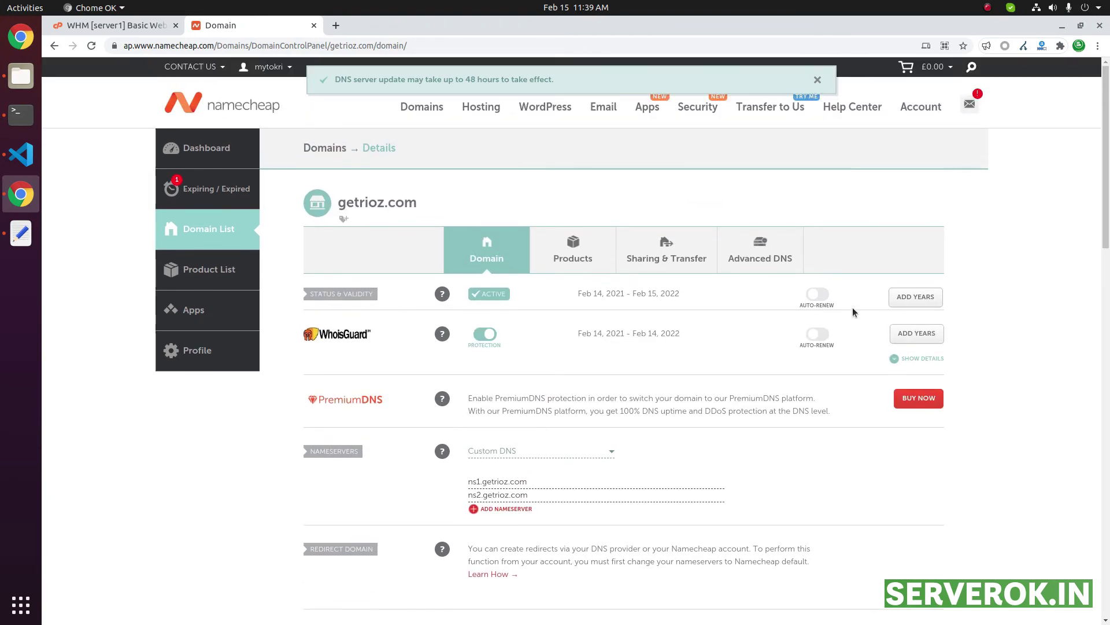
# Open an enlarged Terminal, start a 'whois' command, and select getrioz.com in Chrome's address bar
pyautogui.moveTo(345, 80); pyautogui.dragTo(396, 75)
pyautogui.click(584, 164)
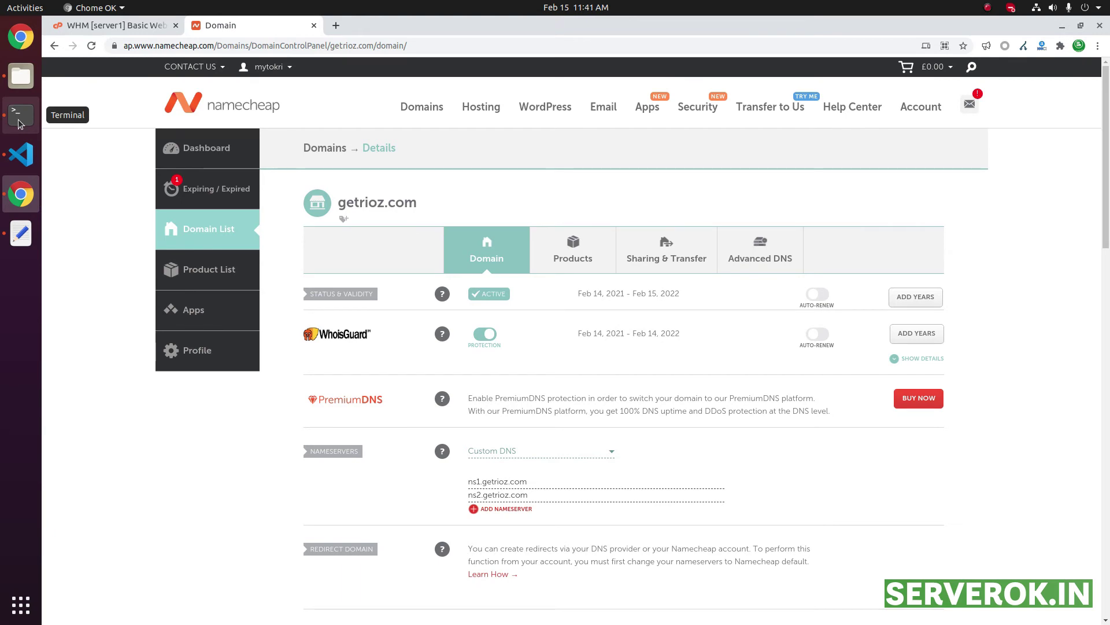
pyautogui.click(19, 123)
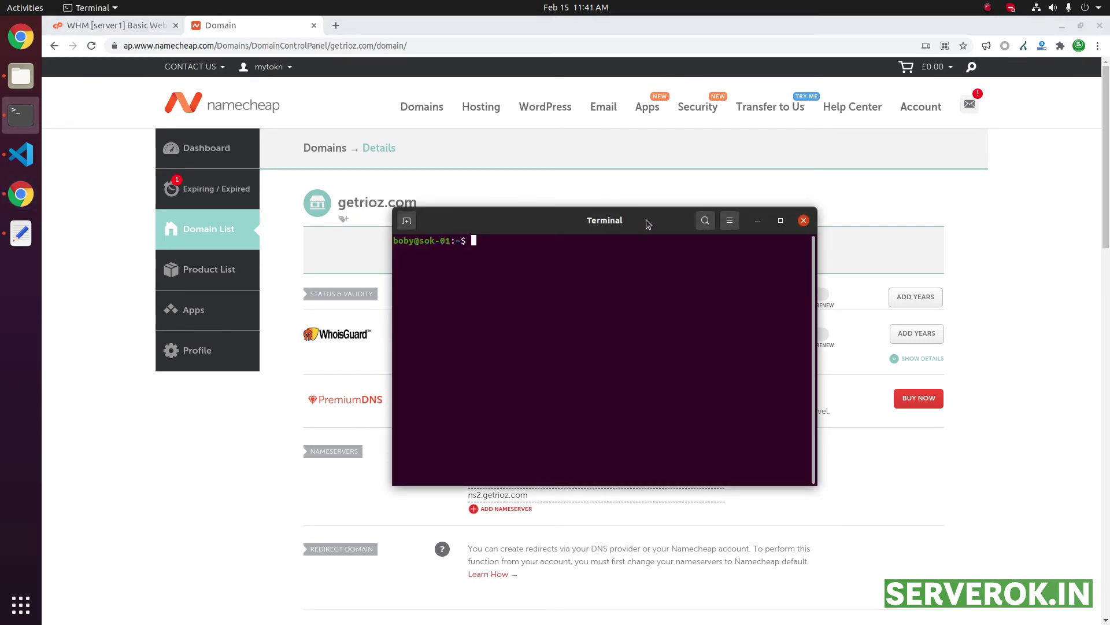
pyautogui.hotkey('ctrl', '+')
pyautogui.hotkey('ctrl', '+')
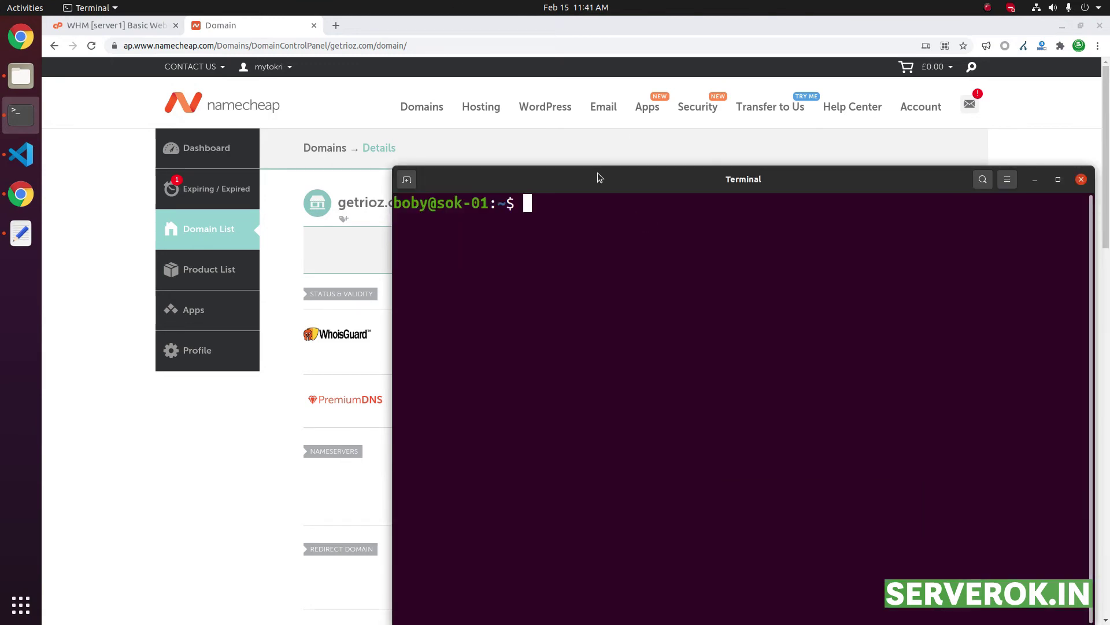
pyautogui.moveTo(597, 179); pyautogui.dragTo(442, 123)
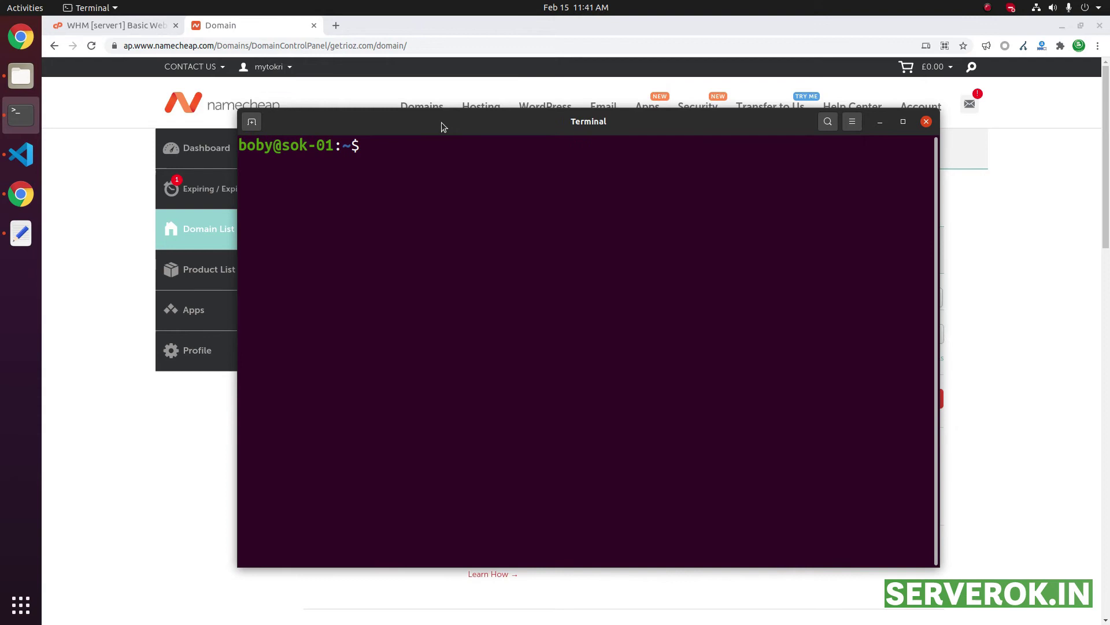
pyautogui.write('whois')
pyautogui.moveTo(330, 46); pyautogui.dragTo(374, 46)
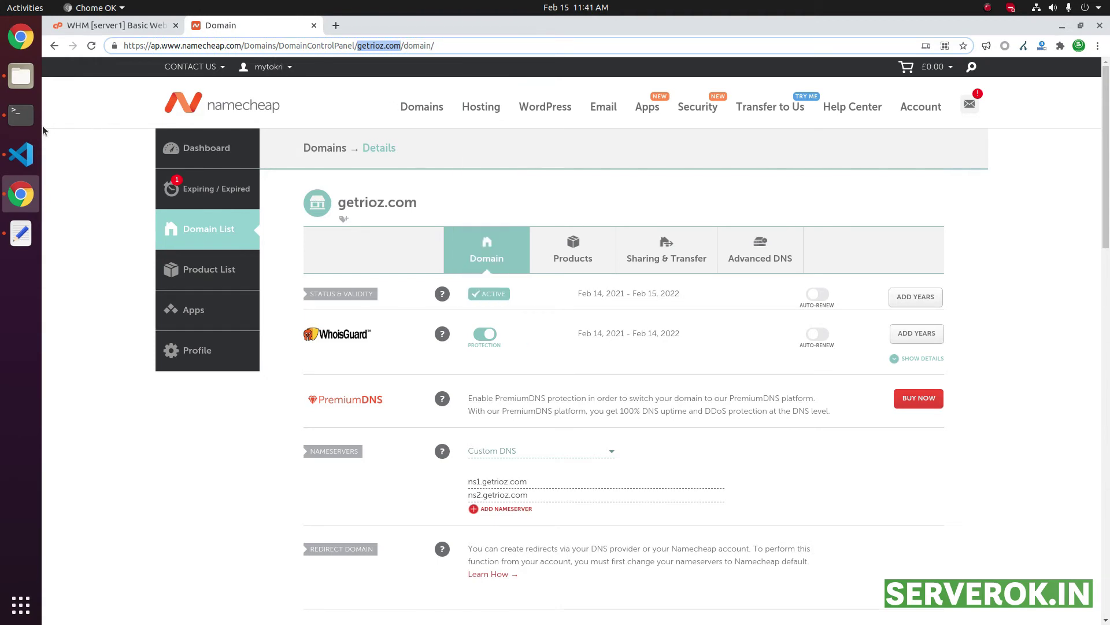
# Run whois on getrioz.com and highlight its ns1.getrioz.com and ns2.getrioz.com Name Server lines
pyautogui.click(21, 115)
pyautogui.middleClick(702, 269)
pyautogui.press('Return')
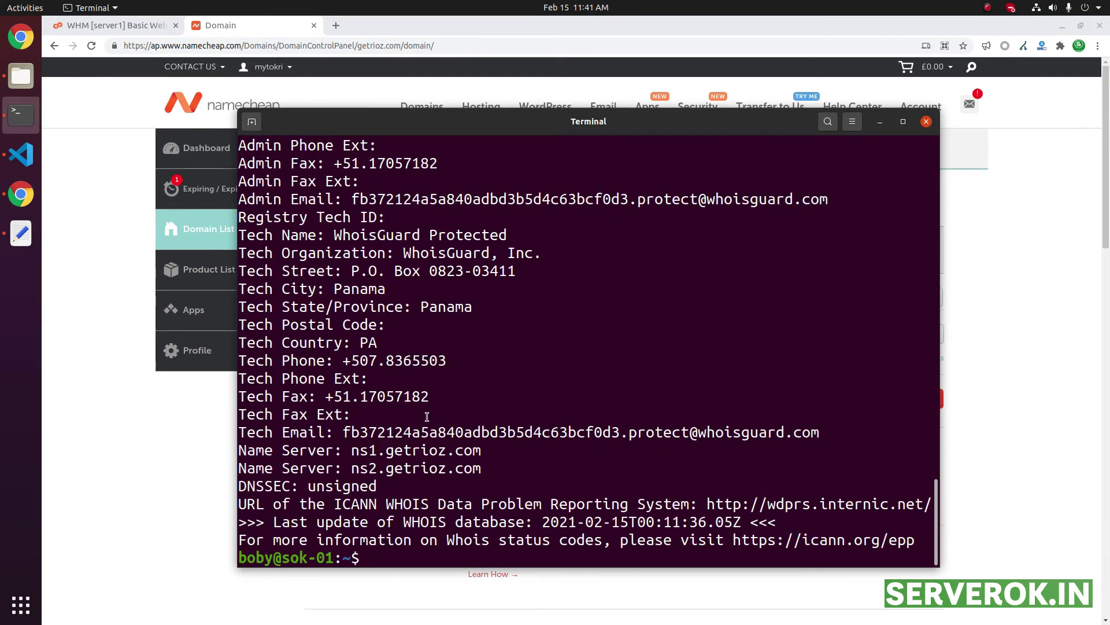
pyautogui.moveTo(498, 478); pyautogui.dragTo(228, 458)
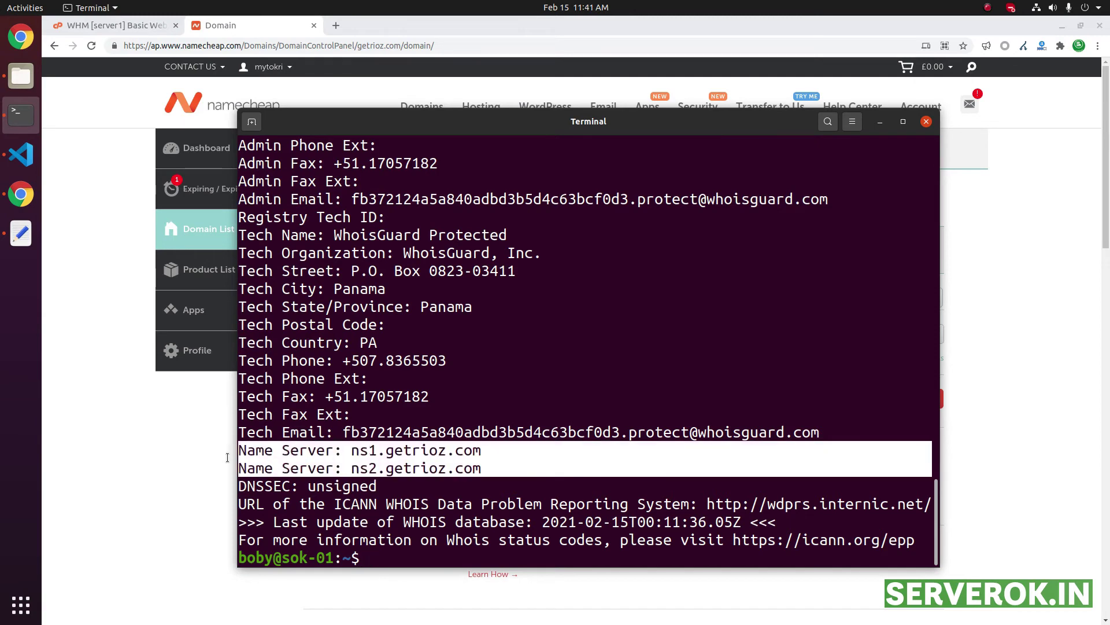
pyautogui.click(460, 453)
pyautogui.doubleClick(438, 466)
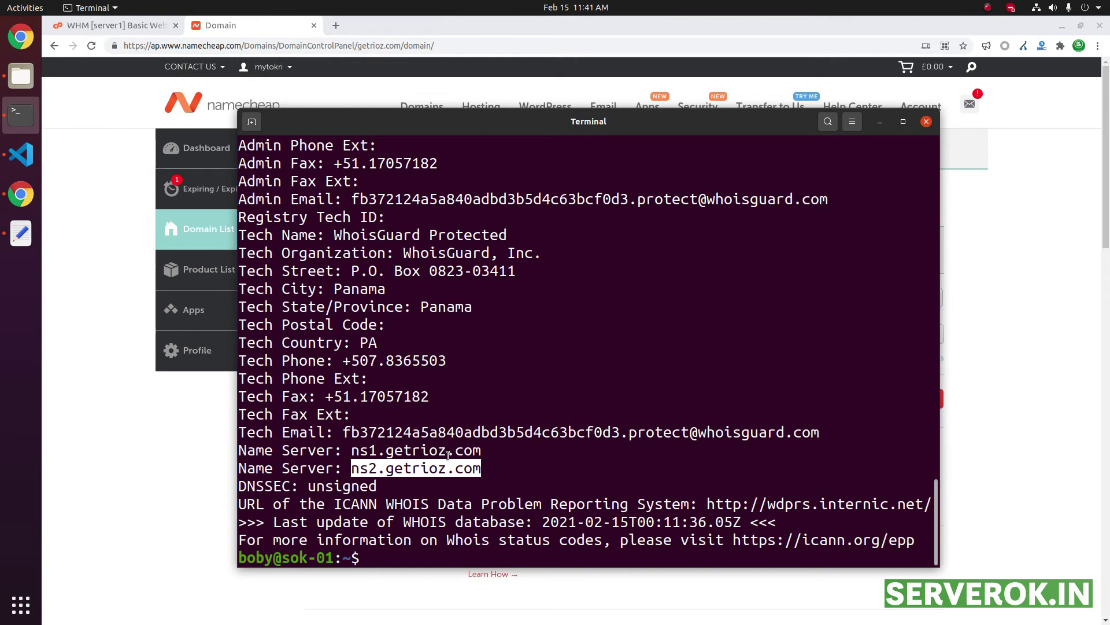
pyautogui.tripleClick(506, 469)
pyautogui.moveTo(506, 470); pyautogui.dragTo(238, 455)
pyautogui.click(577, 490)
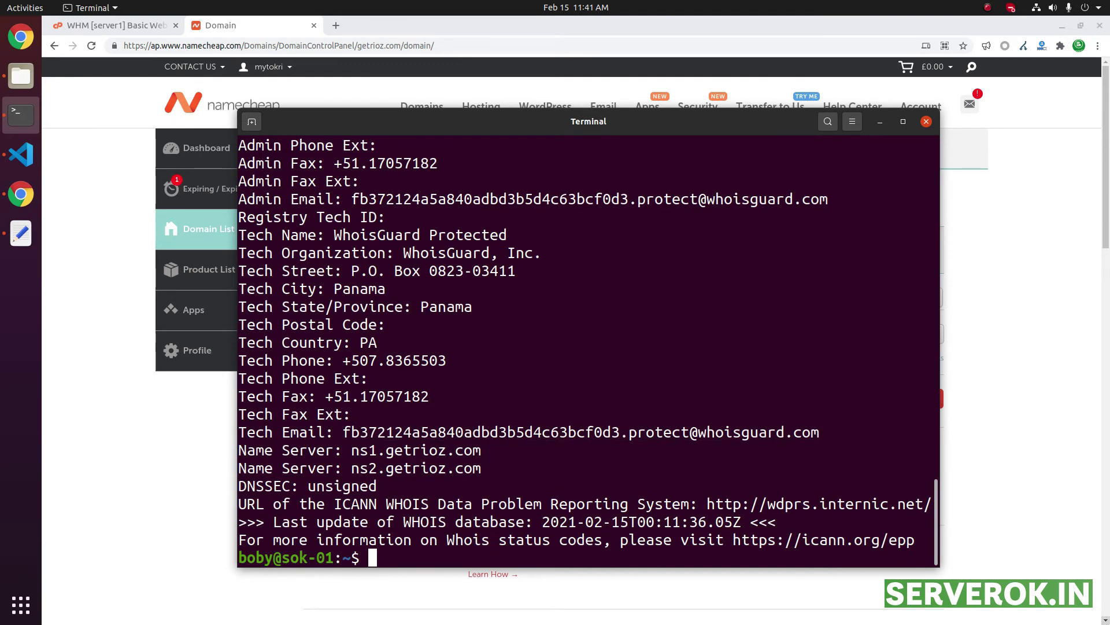
# Copy getrioz.com from the ns1 line and paste it into a new browser tab's address bar
pyautogui.moveTo(243, 68)
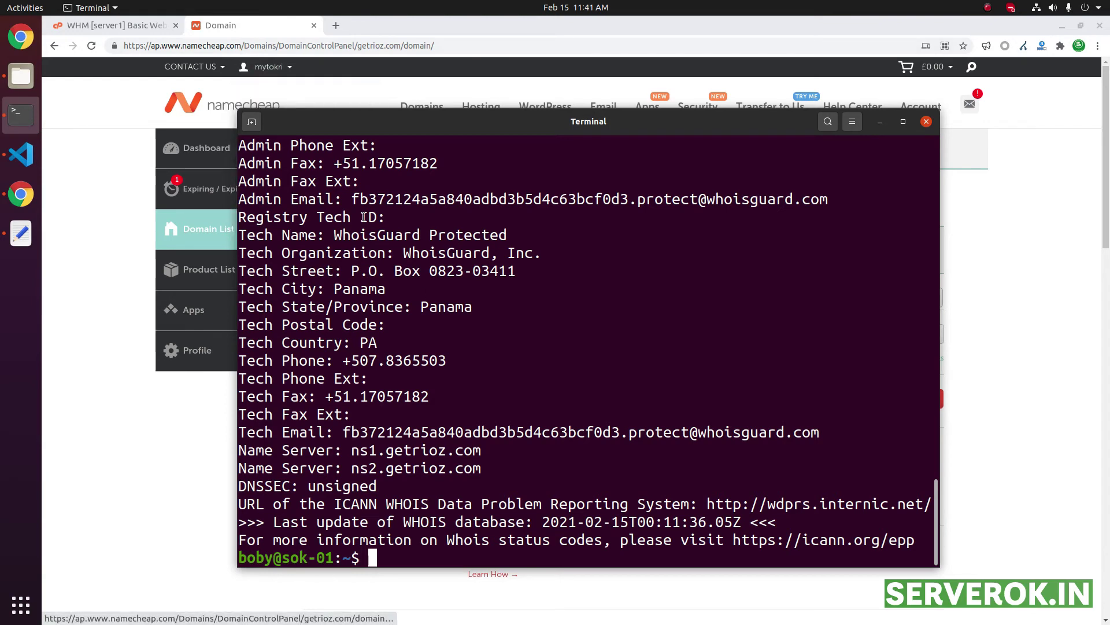
pyautogui.moveTo(386, 450); pyautogui.dragTo(481, 451)
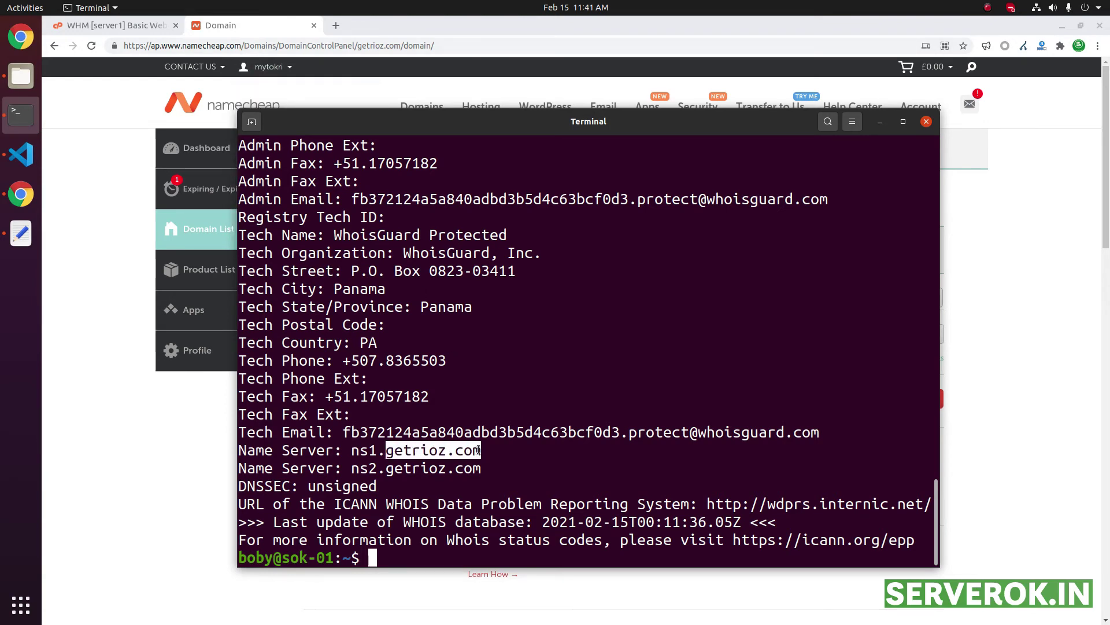
pyautogui.rightClick(437, 444)
pyautogui.click(457, 450)
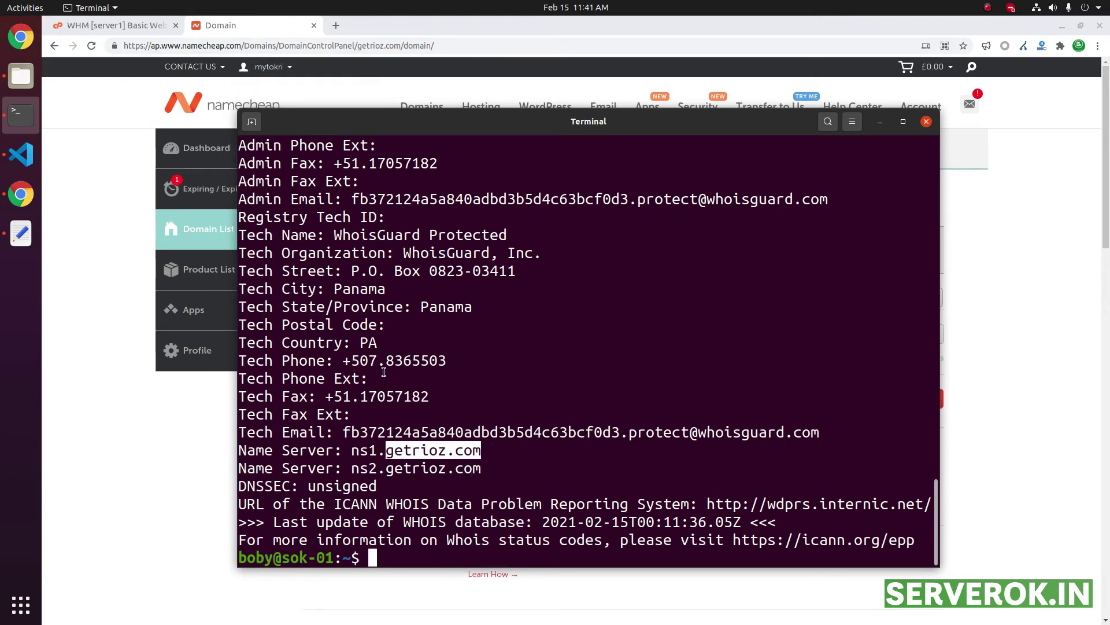
pyautogui.click(336, 26)
pyautogui.rightClick(338, 46)
# Load getrioz.com's parking page, then ping getrioz.com and see replies from 162.255.119.160
pyautogui.click(412, 120)
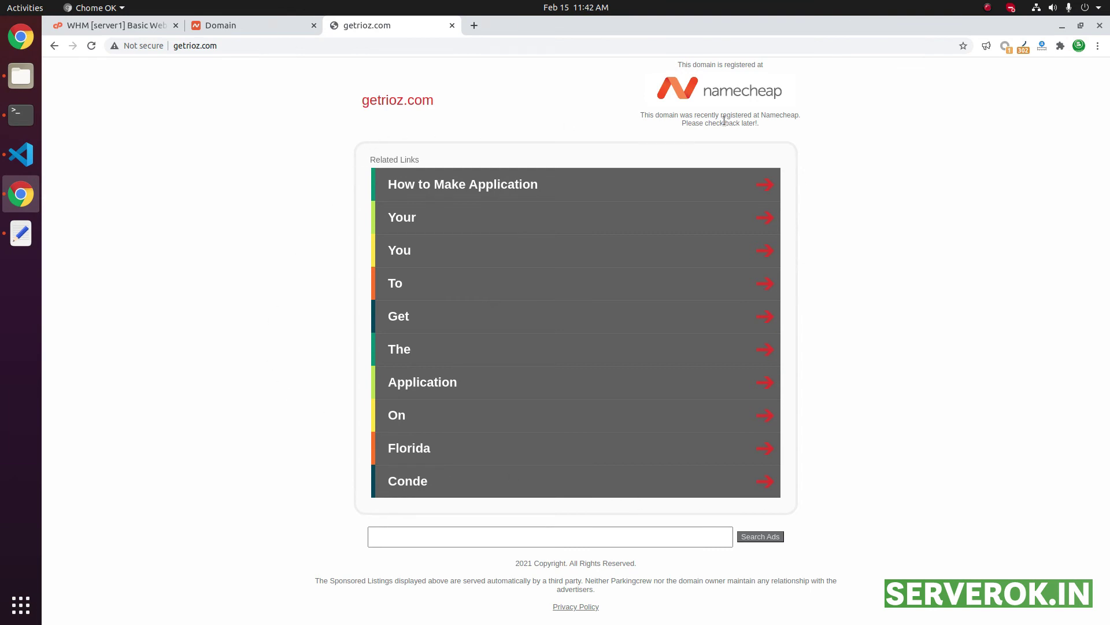
pyautogui.click(20, 115)
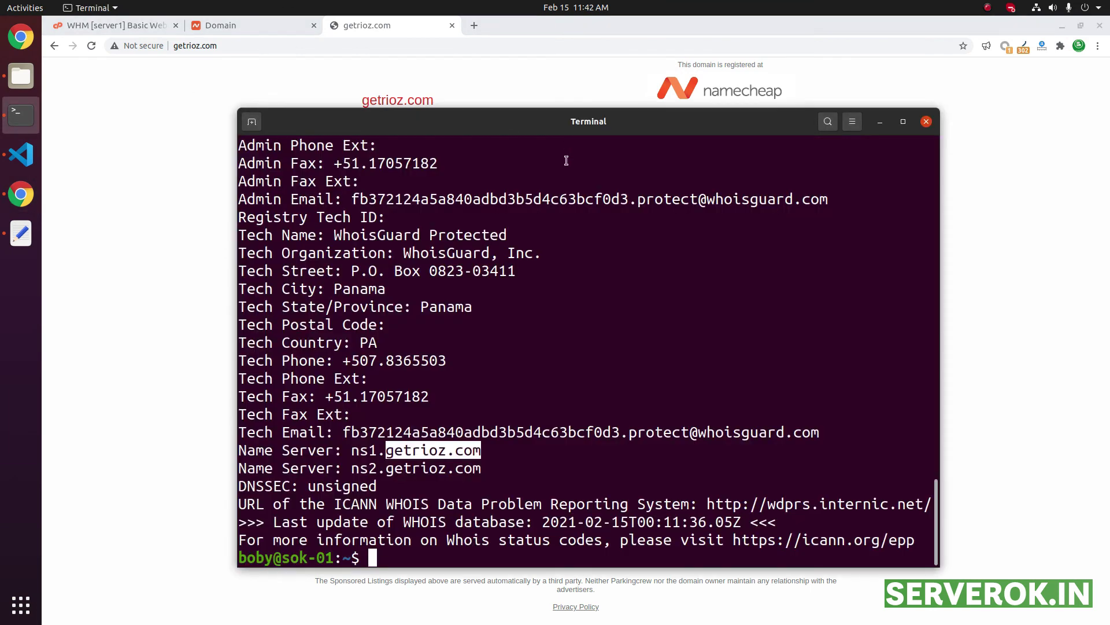
pyautogui.write('ping')
pyautogui.middleClick(552, 294)
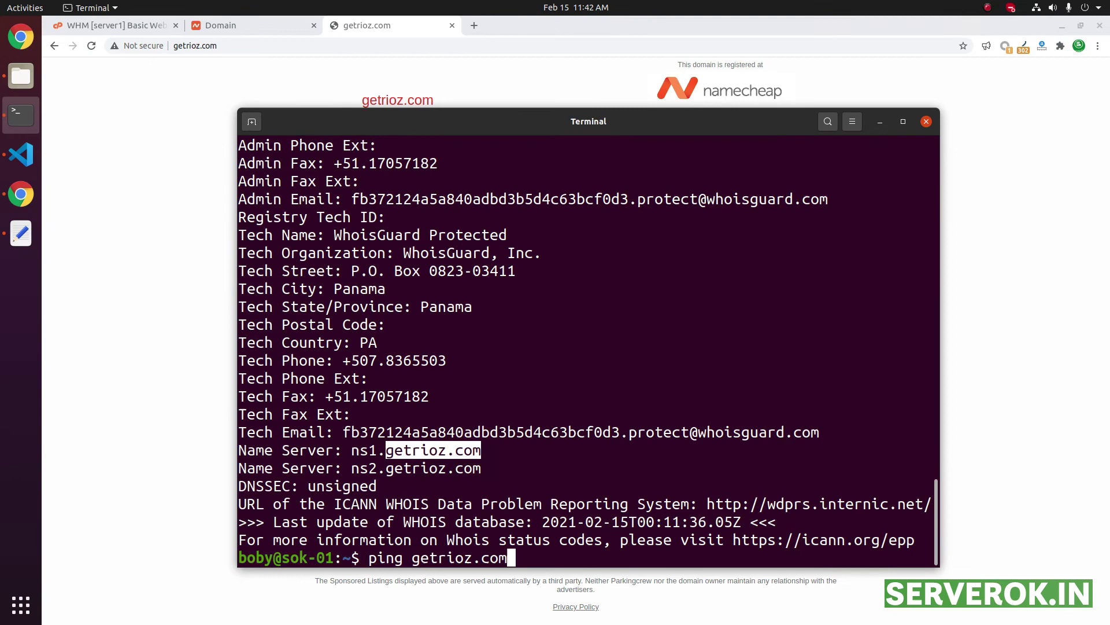
pyautogui.press('Return')
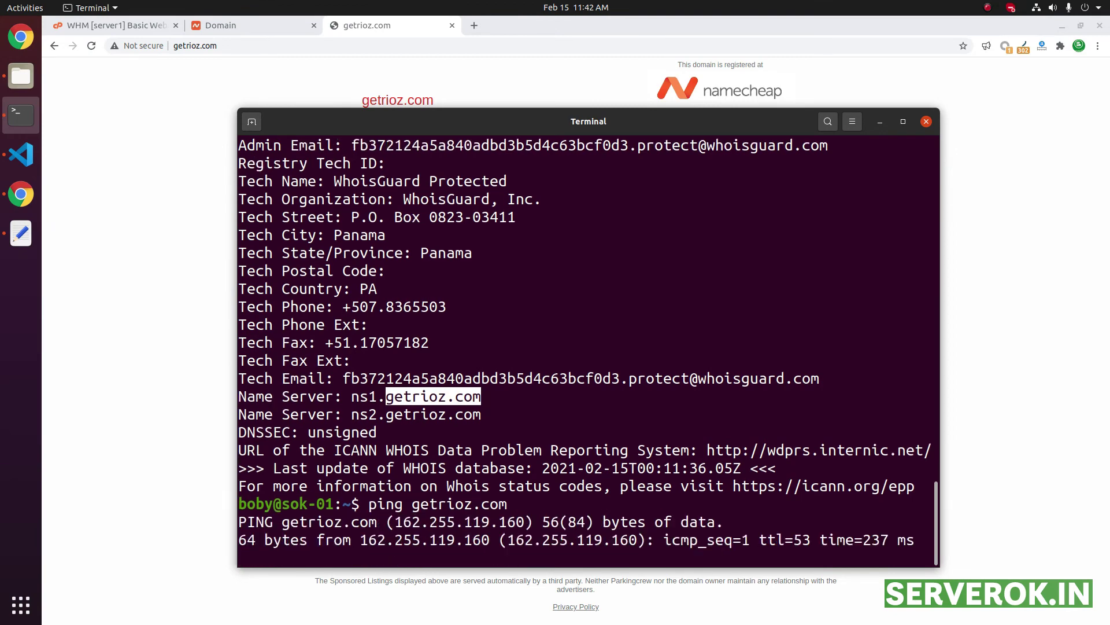
pyautogui.hotkey('ctrl', 'c')
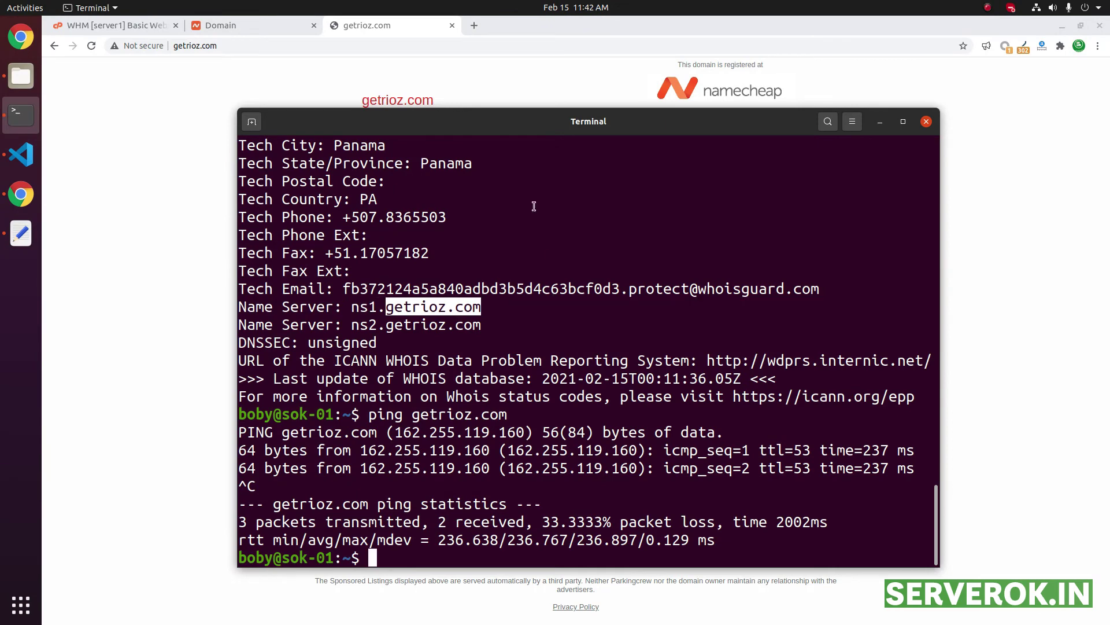
pyautogui.click(100, 28)
# Run 'nslookup getrioz.com ns1.getrioz.com', which fails as not found, then recall it and remove the server
pyautogui.click(100, 27)
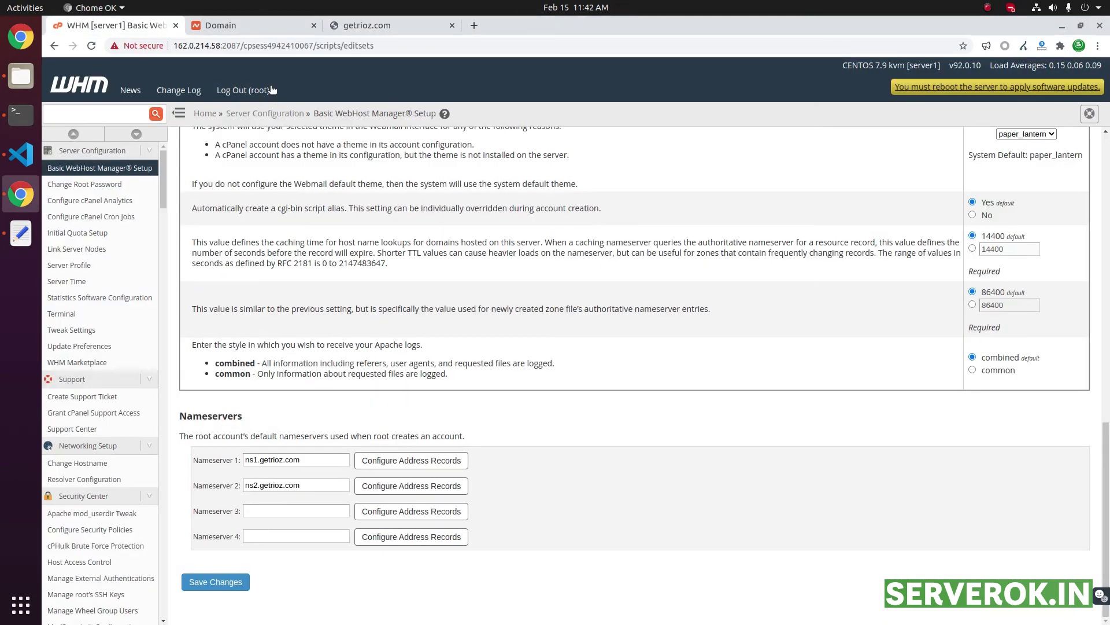
pyautogui.doubleClick(224, 43)
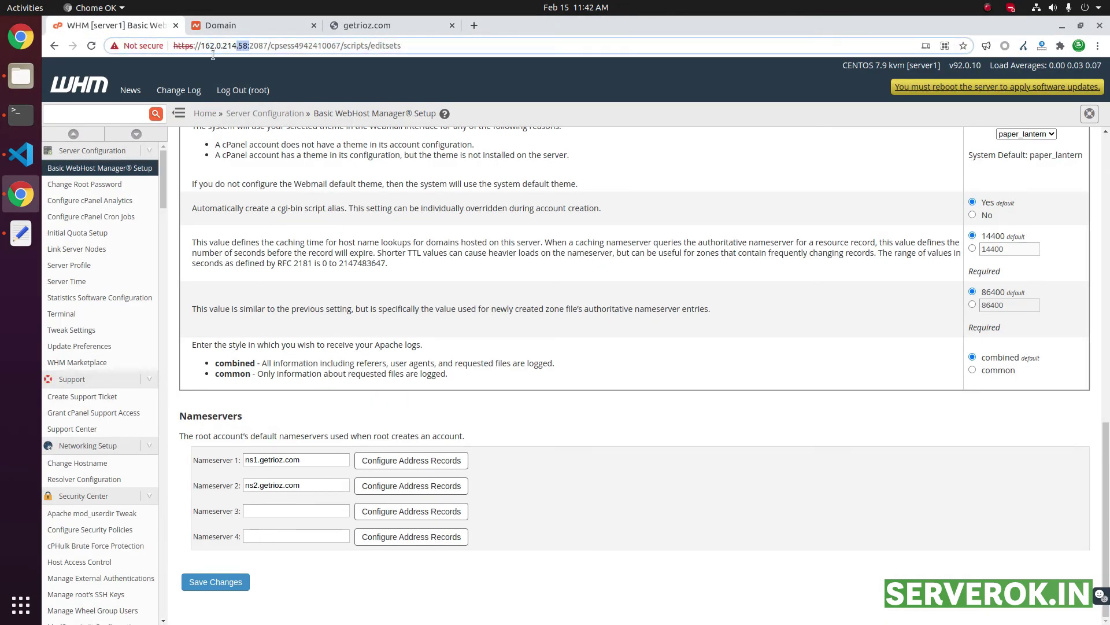
pyautogui.click(21, 115)
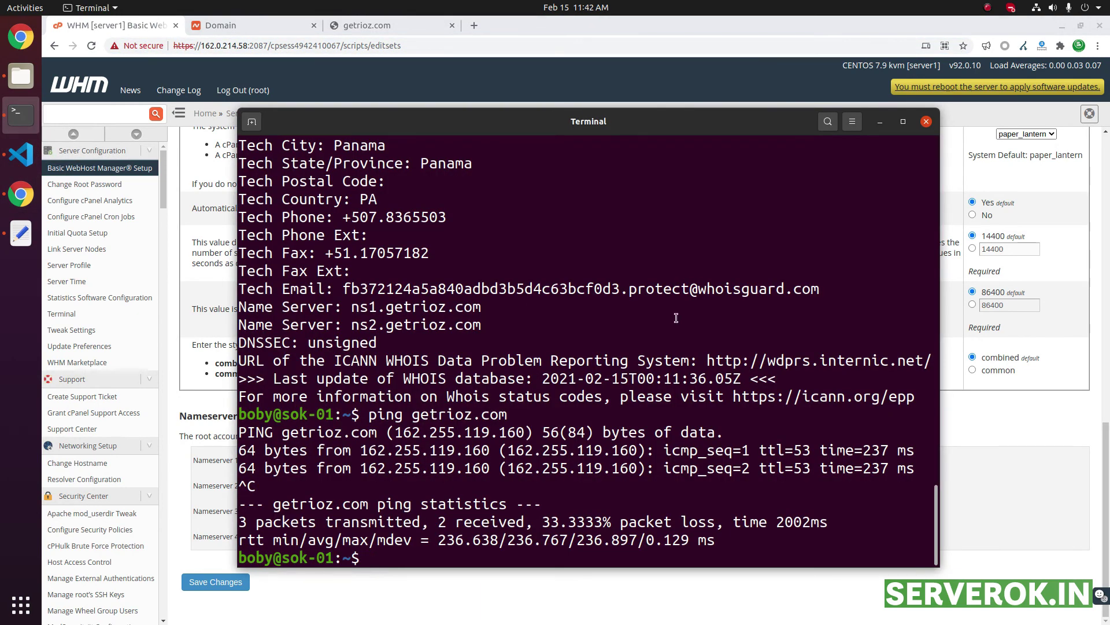
pyautogui.write('nslookup getrioz.com')
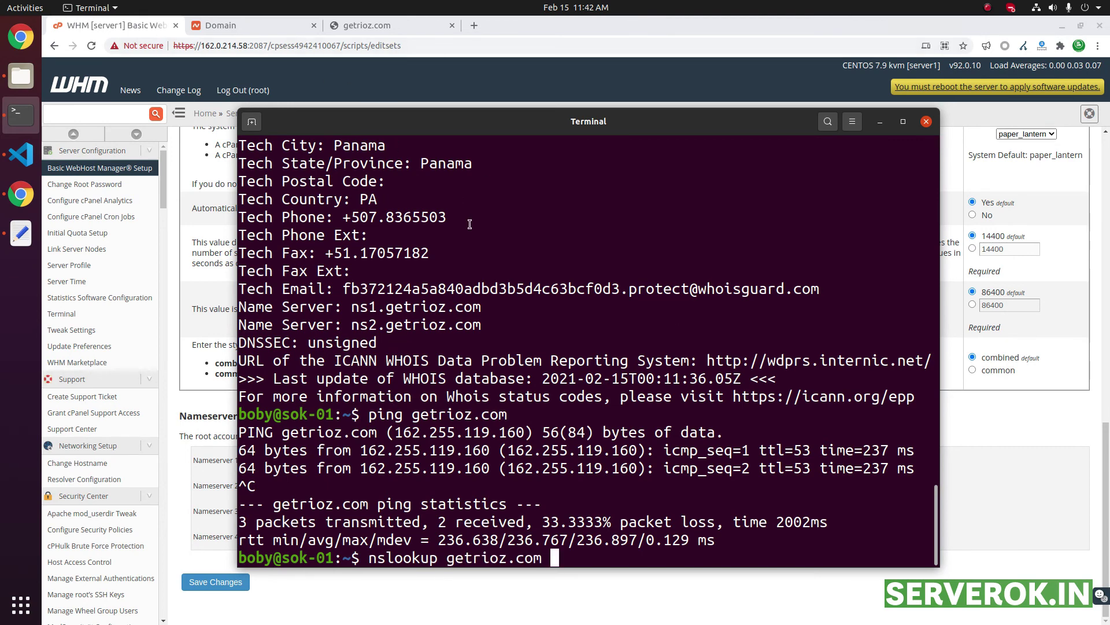
pyautogui.doubleClick(382, 307)
pyautogui.middleClick(681, 194)
pyautogui.press('Return')
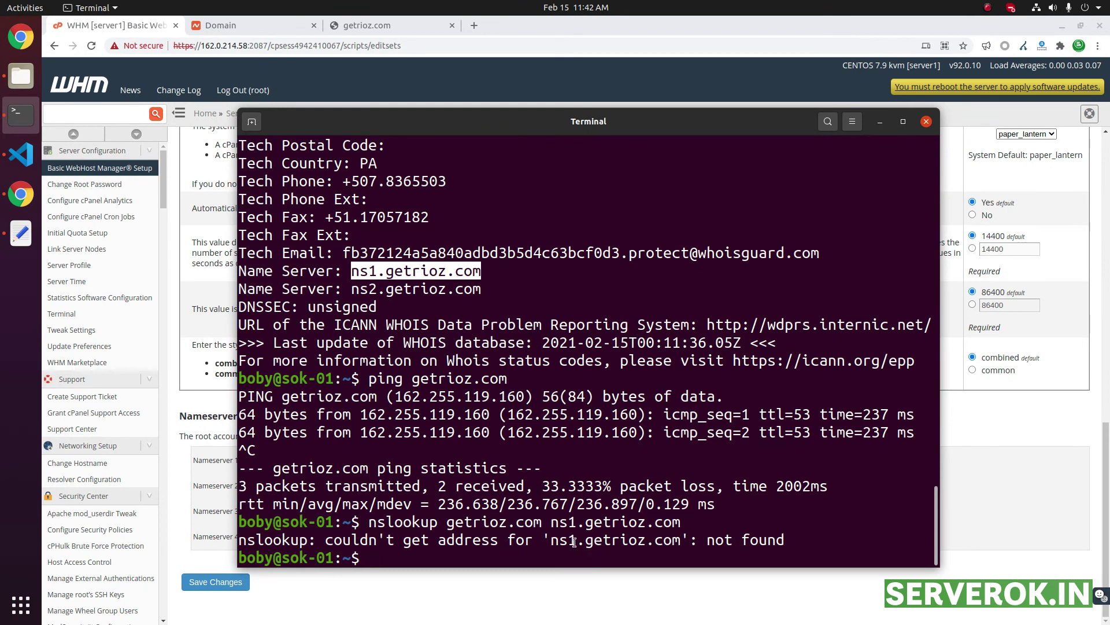
pyautogui.press('Up')
pyautogui.press('BackSpace')
pyautogui.press('BackSpace')
pyautogui.press('BackSpace')
pyautogui.press('BackSpace')
pyautogui.press('BackSpace')
pyautogui.press('BackSpace')
pyautogui.press('BackSpace')
pyautogui.press('BackSpace')
pyautogui.press('BackSpace')
pyautogui.press('BackSpace')
pyautogui.press('BackSpace')
pyautogui.press('BackSpace')
pyautogui.press('BackSpace')
pyautogui.press('BackSpace')
pyautogui.press('BackSpace')
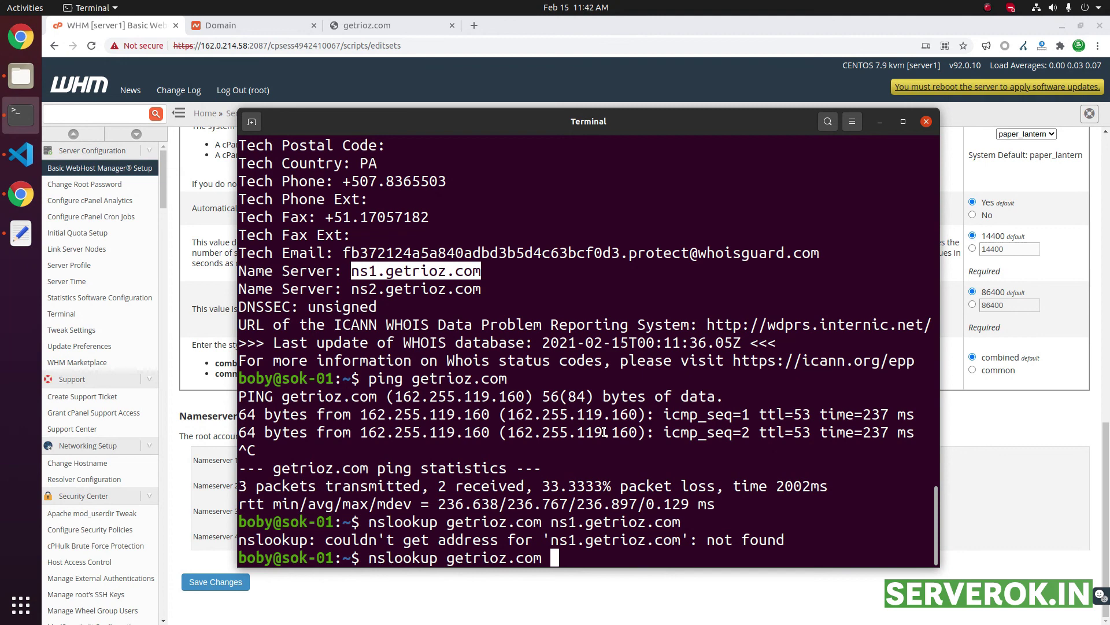
# Copy 162.0.214.58 from the WHM address and run 'nslookup getrioz.com 162.0.214.58', returning 162.0.214.58
pyautogui.click(207, 46)
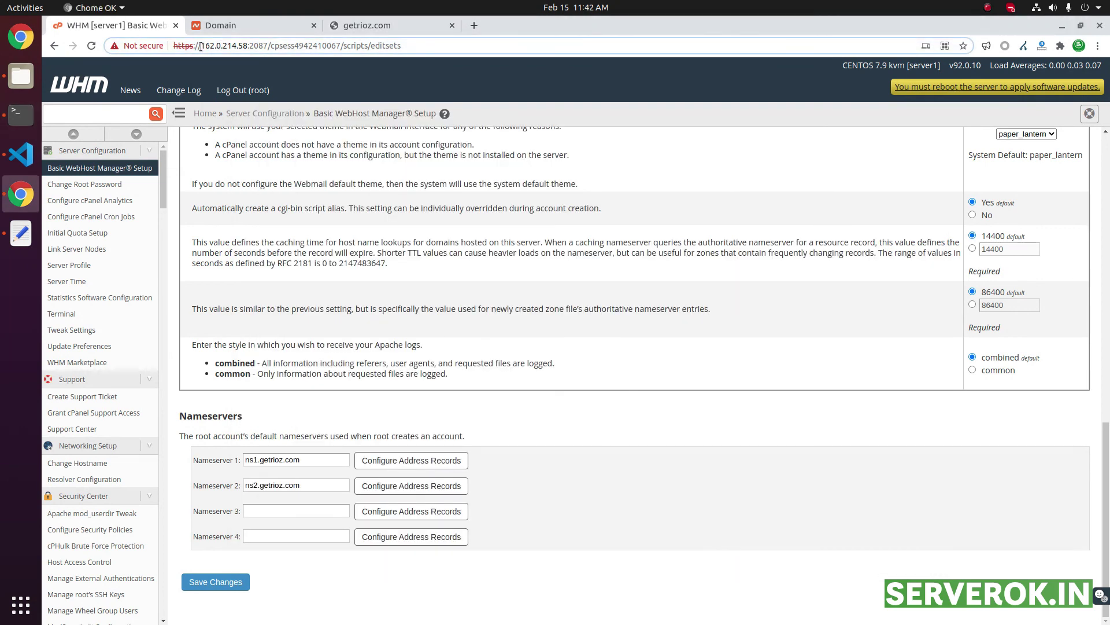
pyautogui.moveTo(201, 47); pyautogui.dragTo(254, 47)
pyautogui.hotkey('shift', 'Left')
pyautogui.hotkey('shift', 'Left')
pyautogui.hotkey('ctrl', 'c')
pyautogui.hotkey('alt', 'Tab')
pyautogui.hotkey('ctrl', 'shift', 'v')
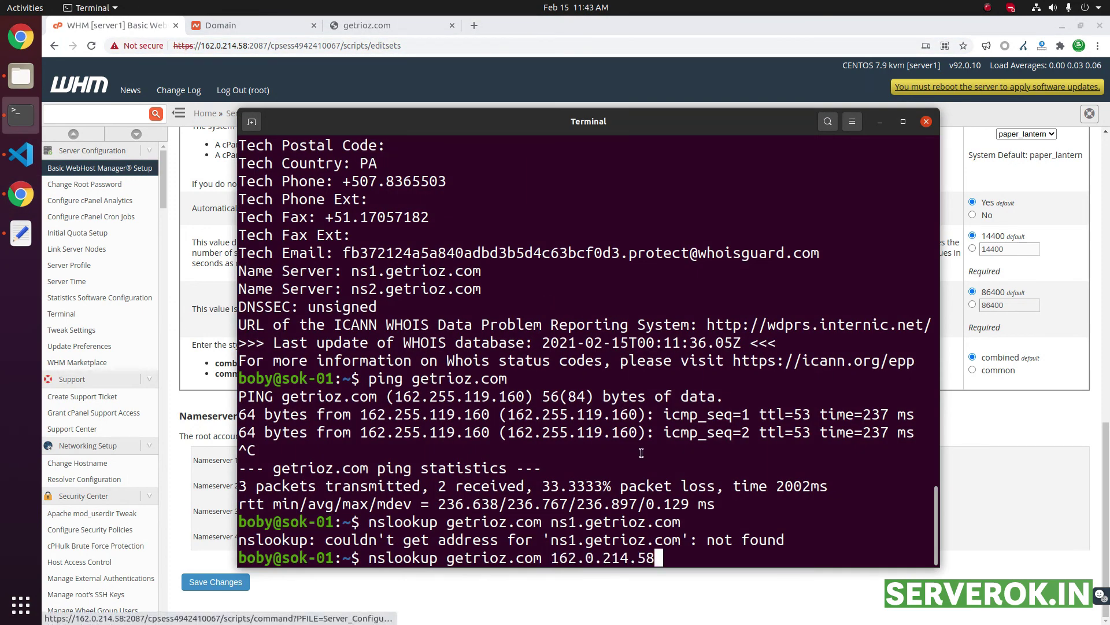
pyautogui.press('Return')
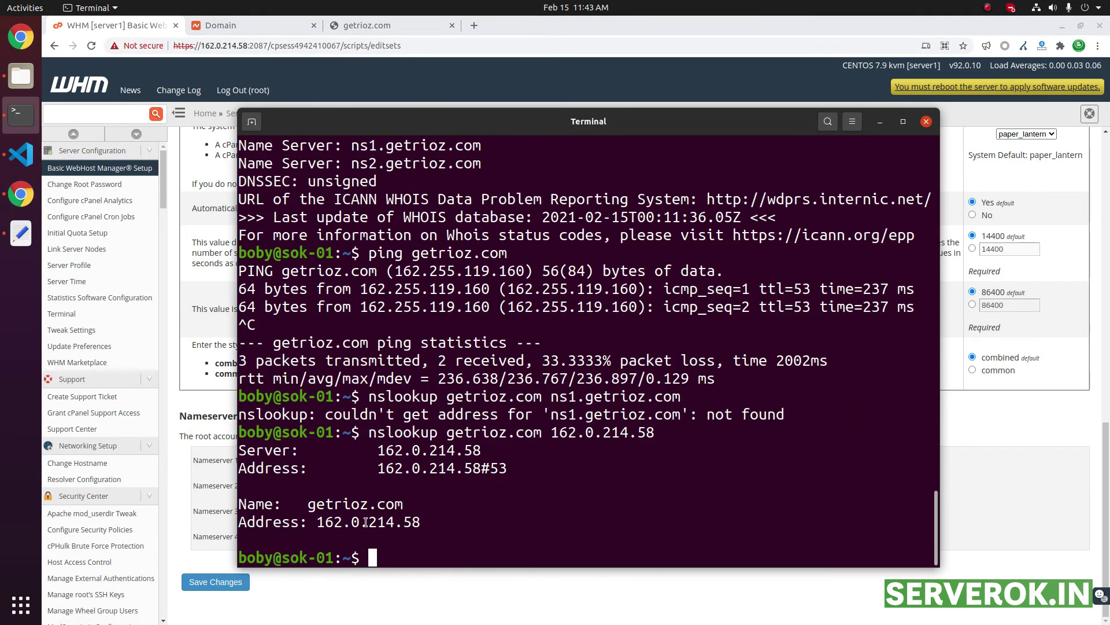
pyautogui.moveTo(334, 521); pyautogui.dragTo(508, 521)
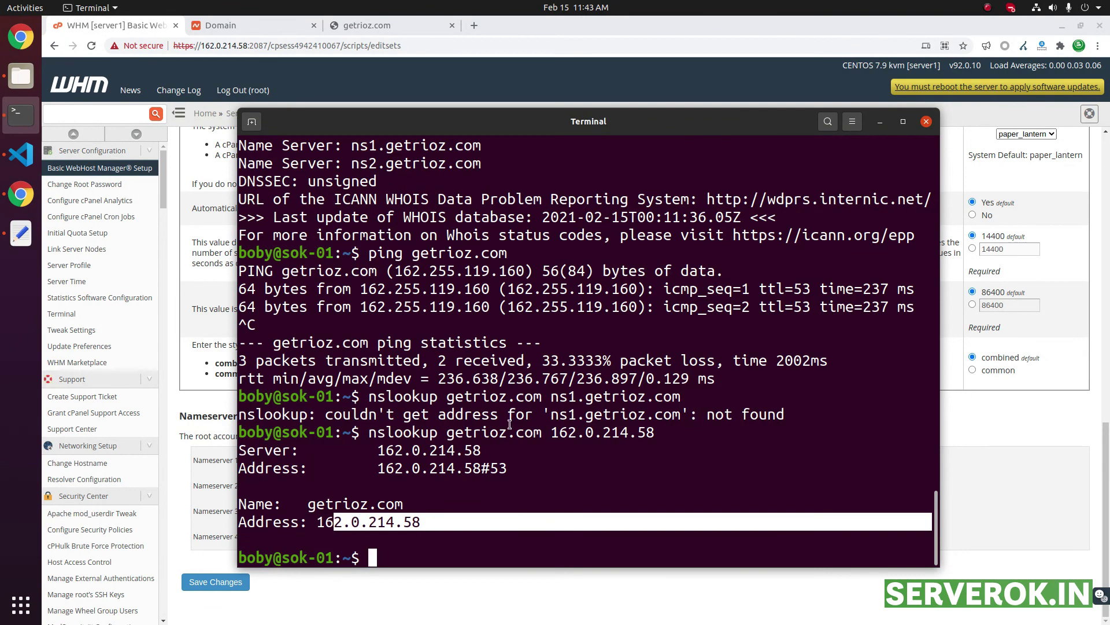